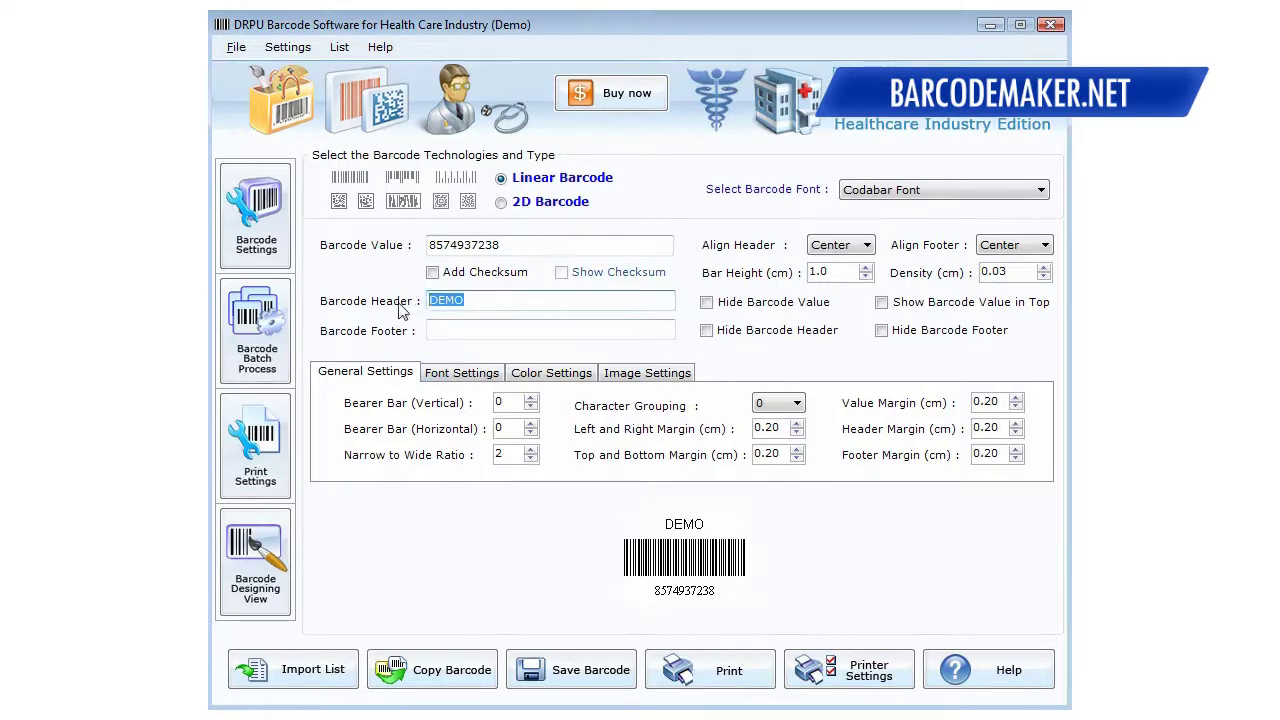
Set the linear barcode's footer text to "Item 11024"
click(446, 334)
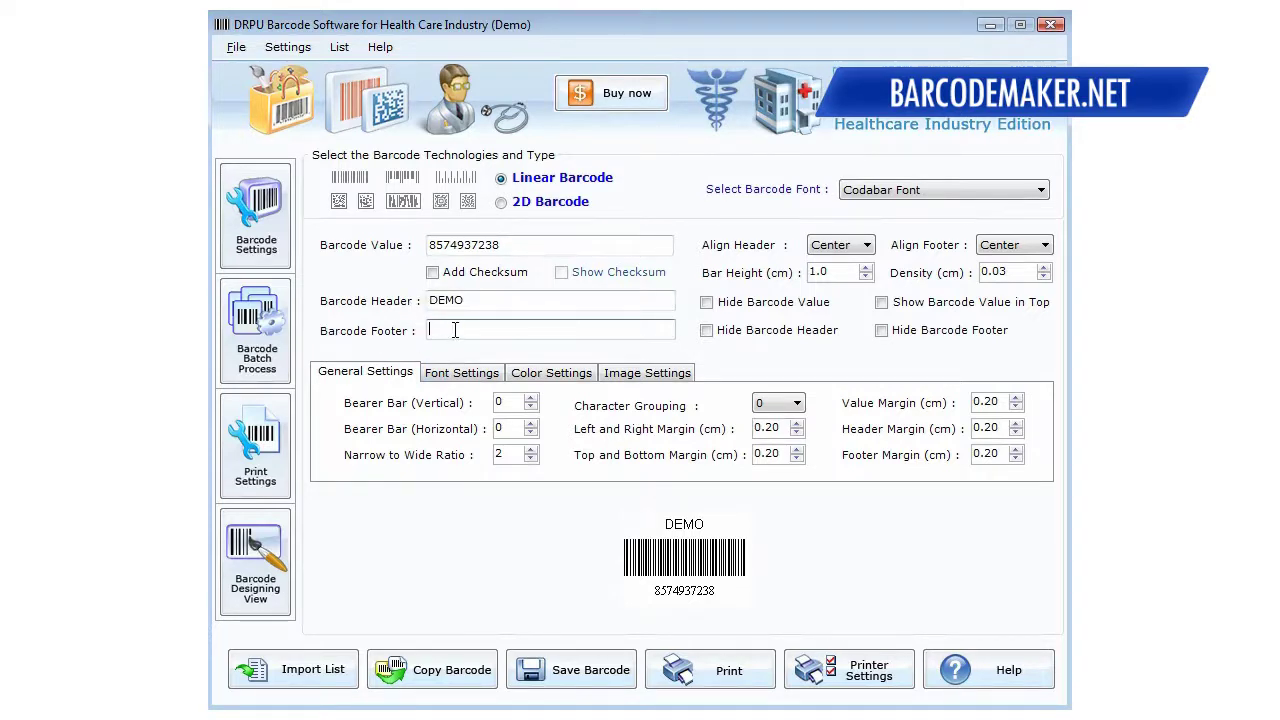
text(Item 1)
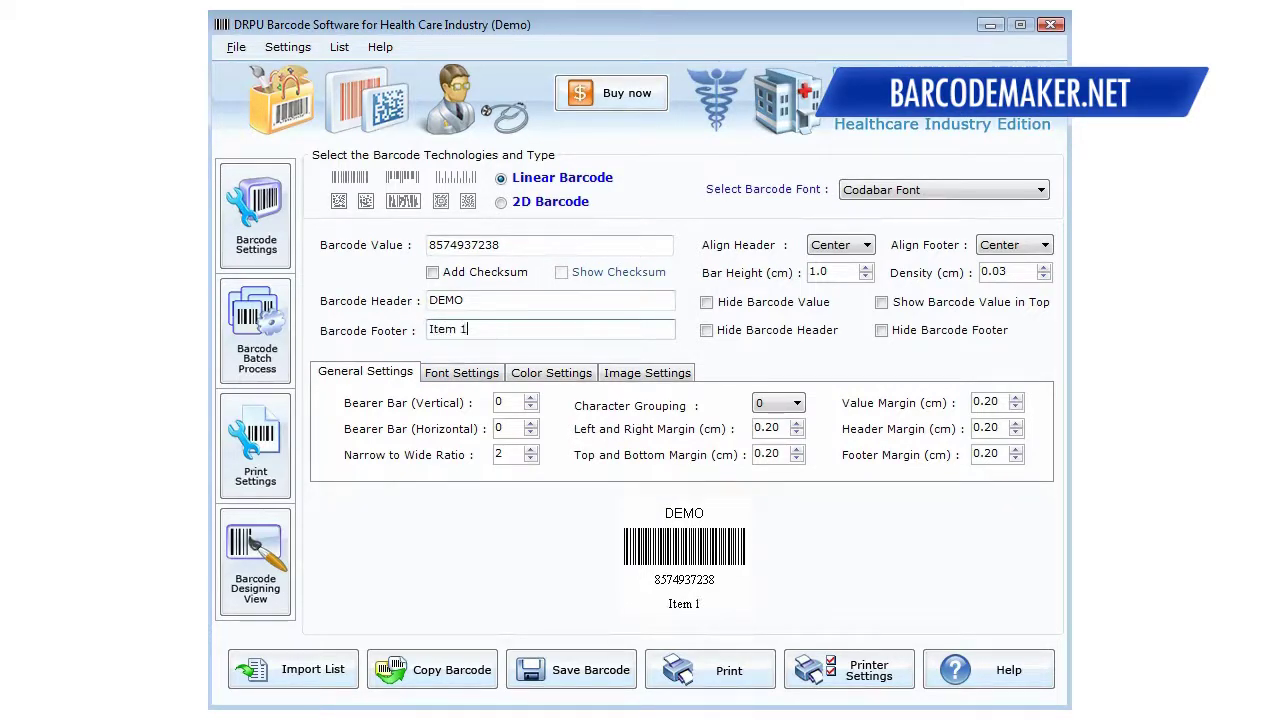
text(1024)
Try several linear barcode fonts, including Code 128 SET C Font, and settle on Interleaved 2 of 5 Font
click(880, 190)
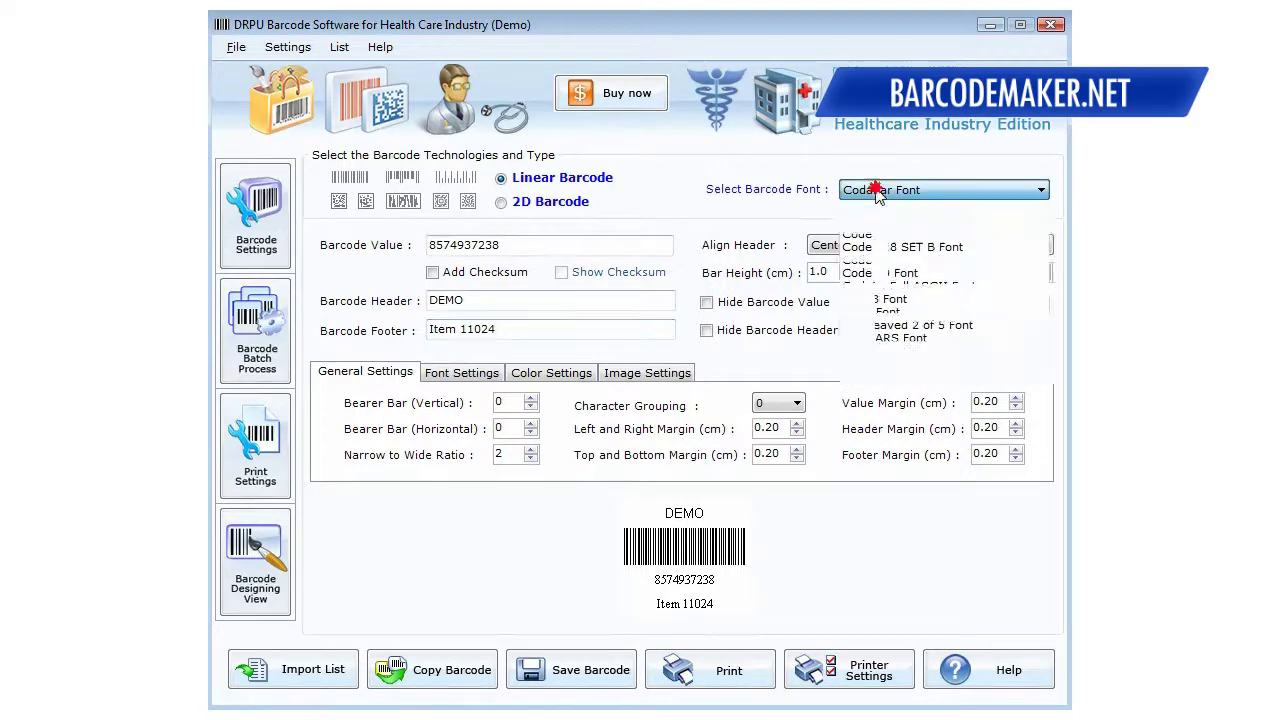
click(883, 220)
scroll(883, 205, down, 1)
click(900, 190)
click(883, 252)
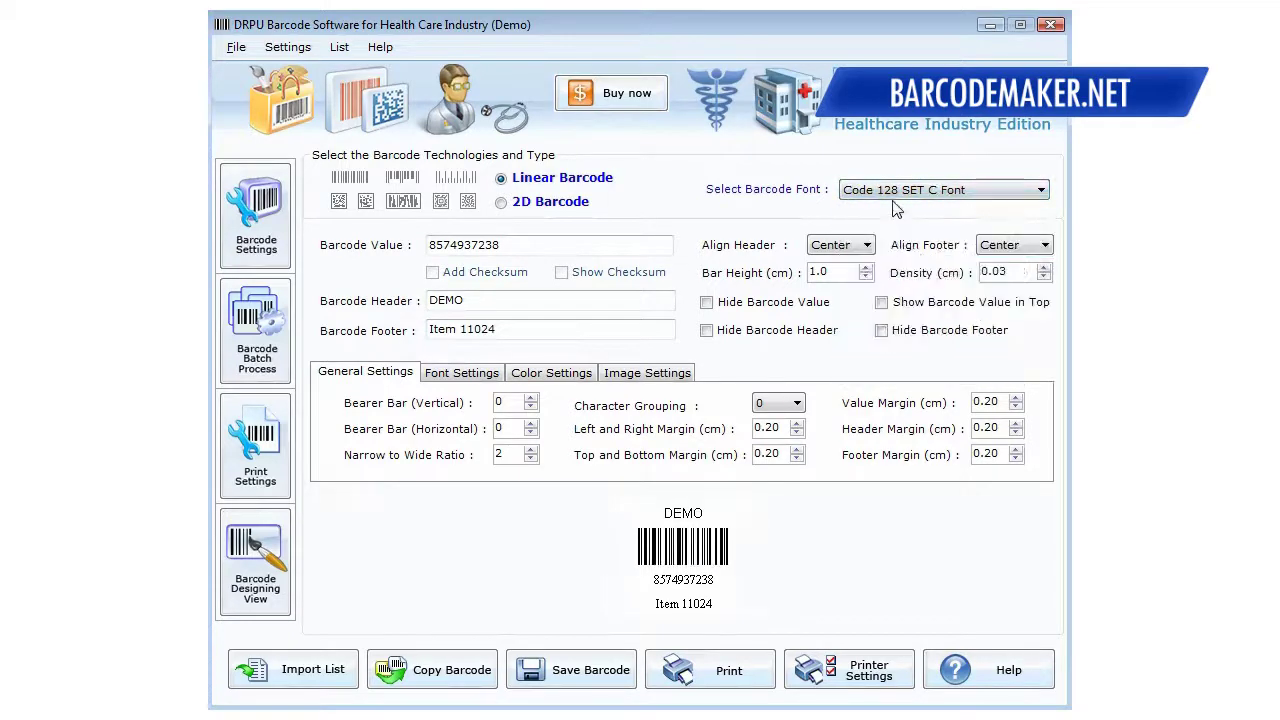
click(900, 190)
click(871, 377)
click(900, 190)
click(900, 325)
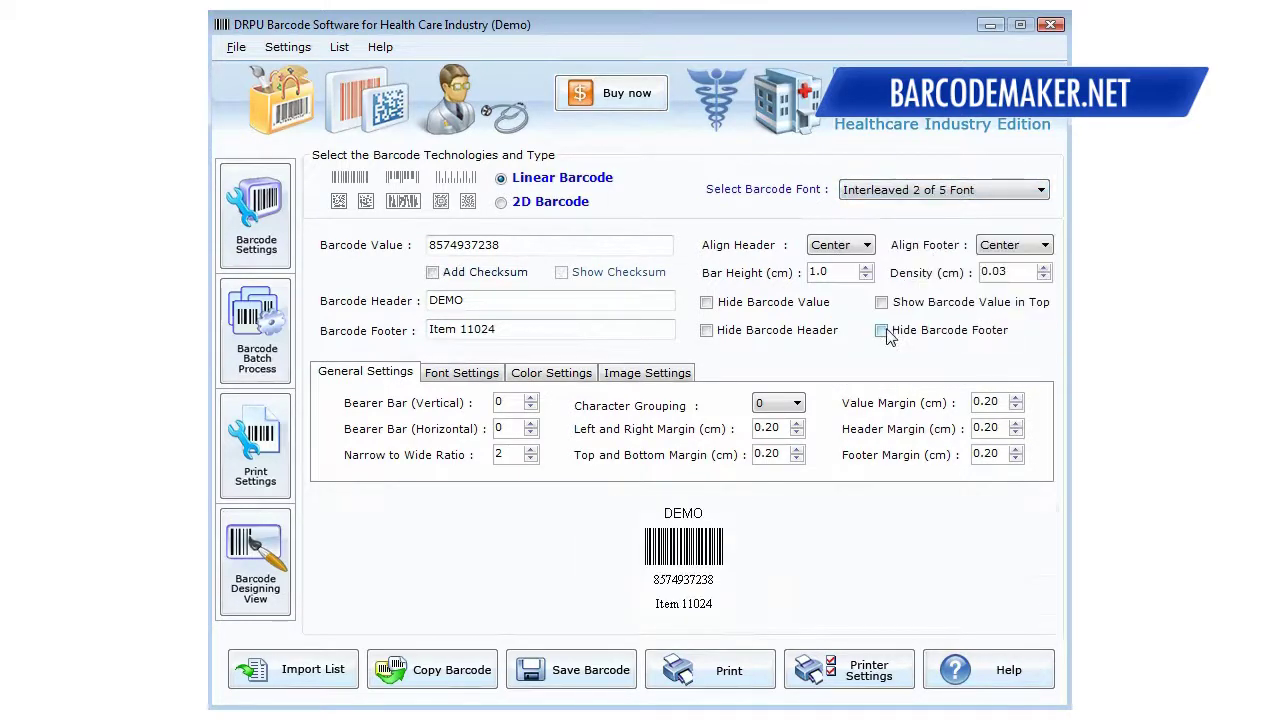
Change the barcode technology to 2D Barcode and set the barcode value to 12934732
click(501, 201)
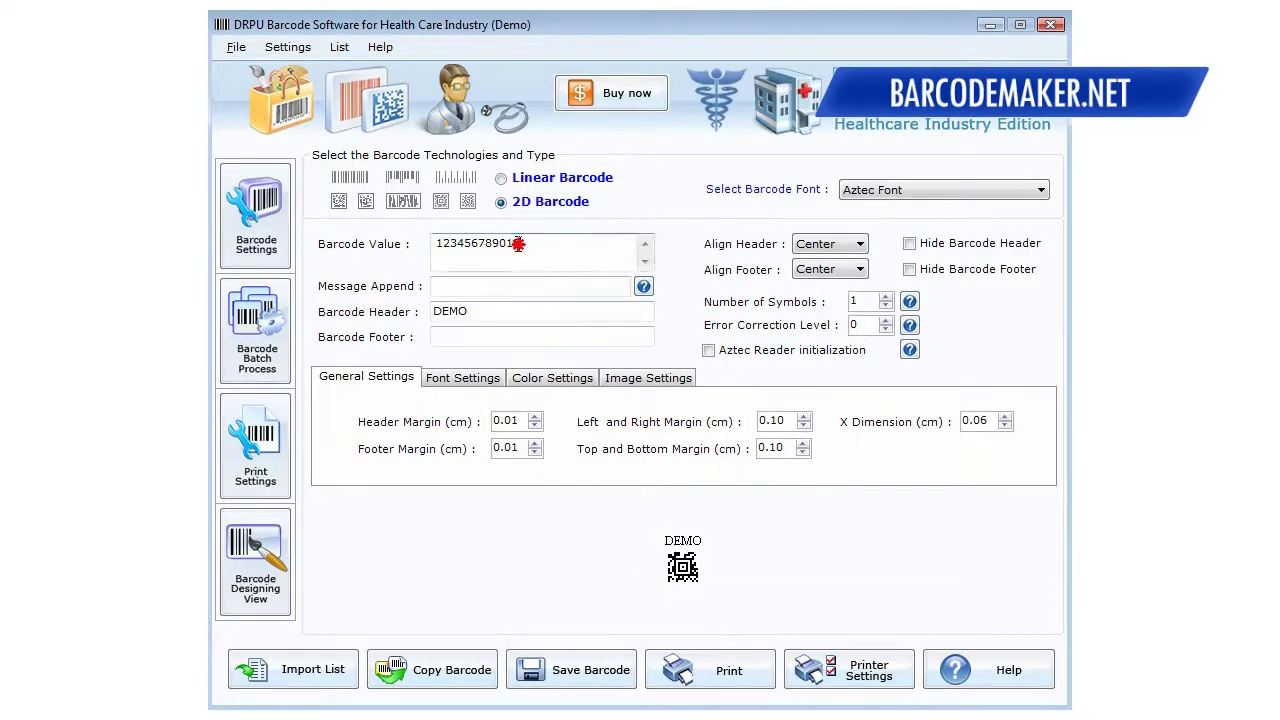
drag(522, 245, 383, 251)
text(12934732)
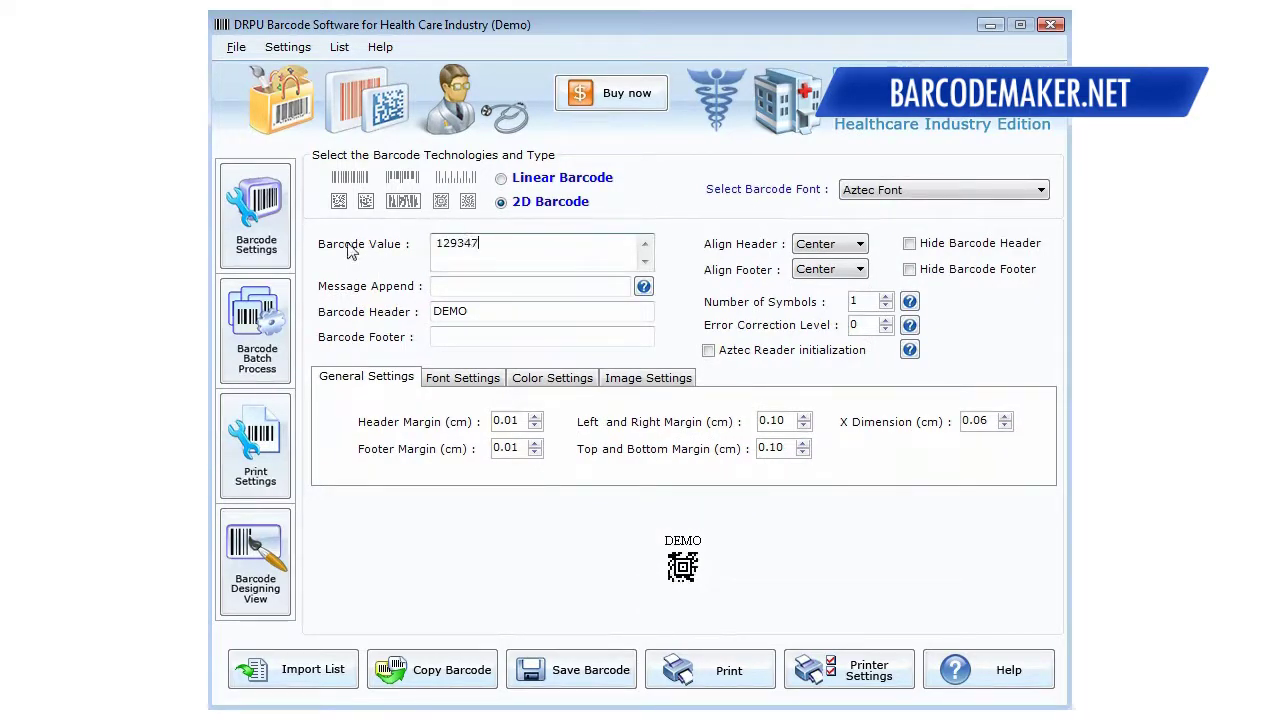
Try another 2D barcode font and settle on PDF417 Font
click(1041, 190)
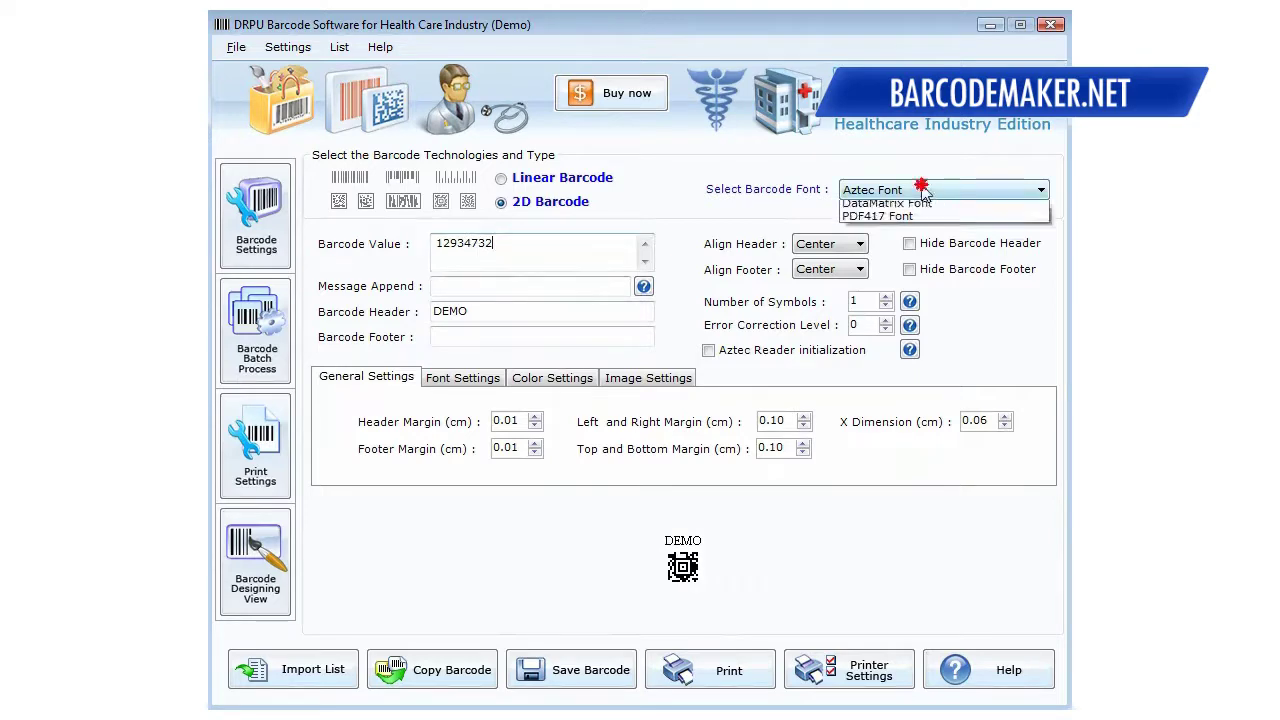
click(900, 212)
click(903, 192)
click(893, 226)
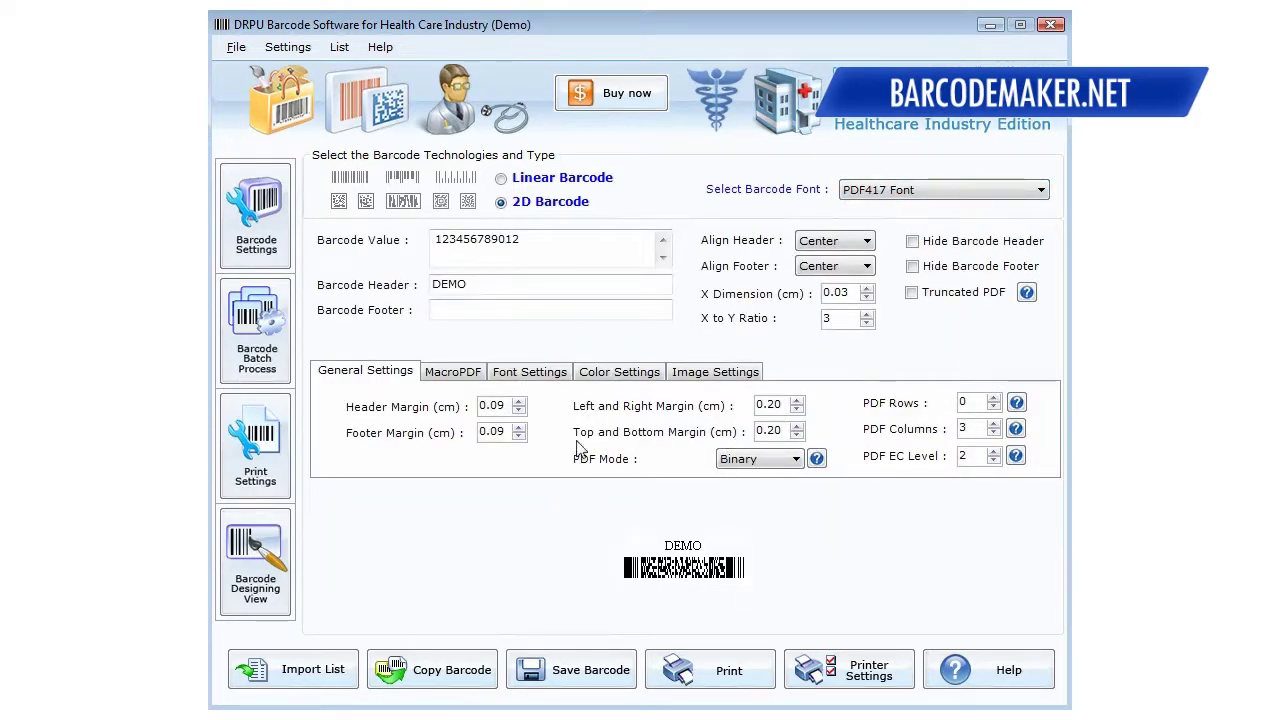
In the batch process, create a barcode value list from a sequential series with prefix 12, range 345 to 389 and suffix 21
click(265, 335)
click(434, 225)
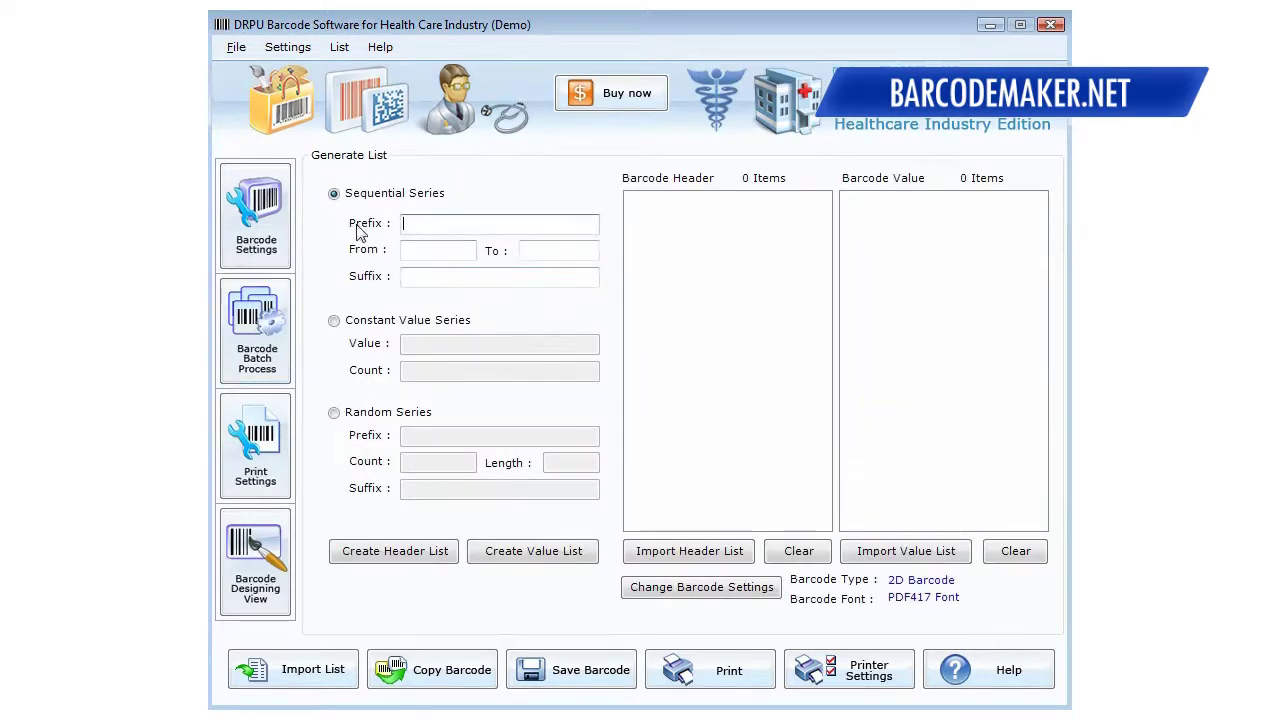
text(12)
click(445, 280)
click(437, 254)
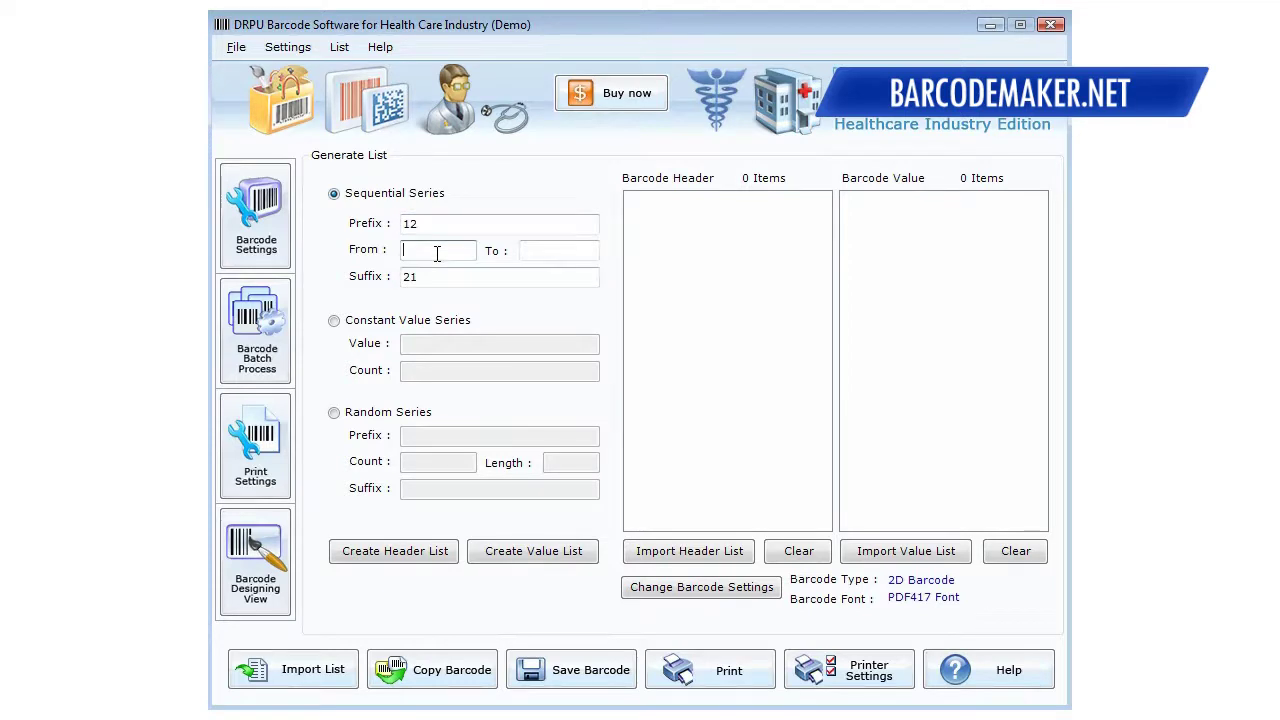
text(345)
click(545, 251)
text(389)
click(530, 555)
drag(1041, 373, 1040, 300)
click(863, 203)
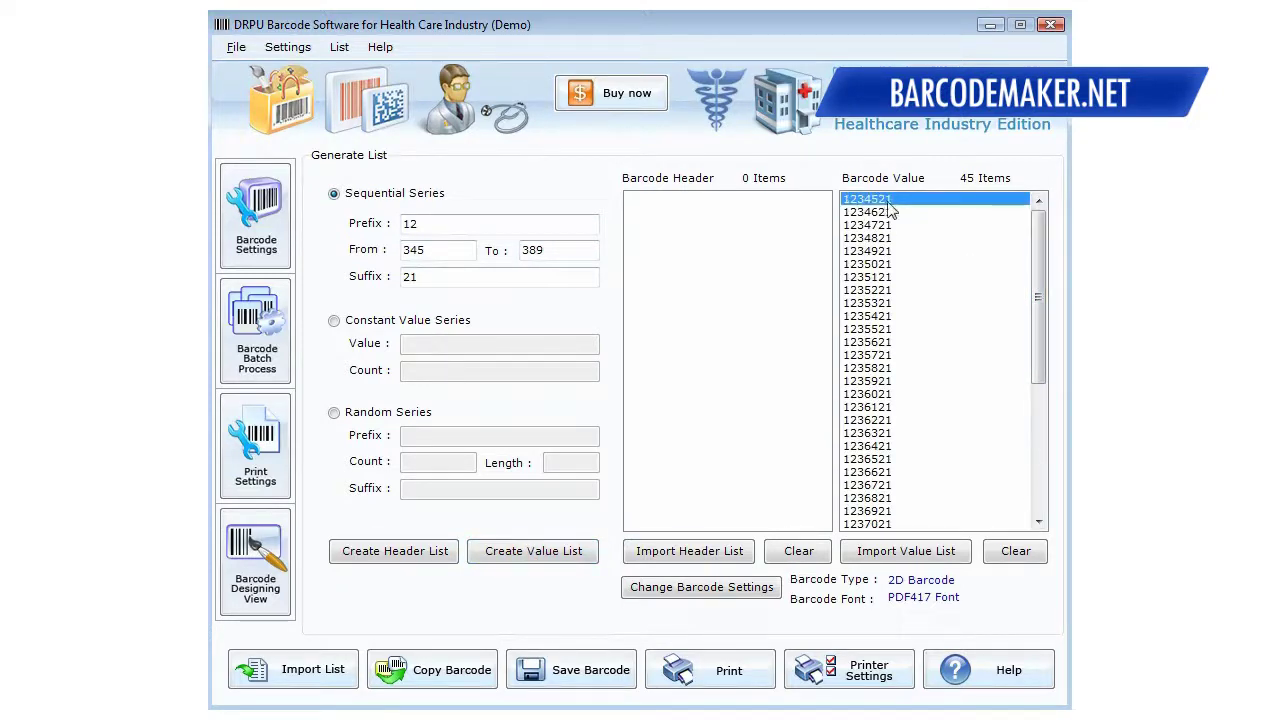
Create a barcode value list from a constant value series with value 1234521 and count 20
click(338, 321)
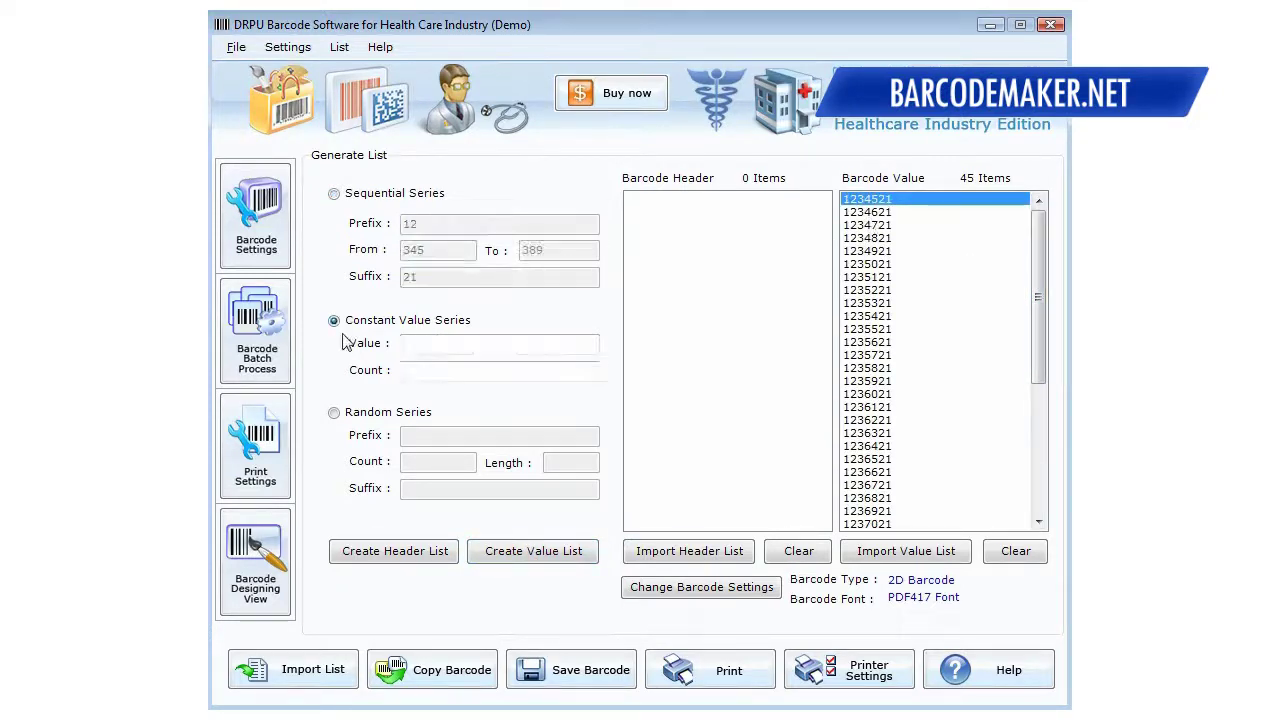
click(418, 343)
text(1234)
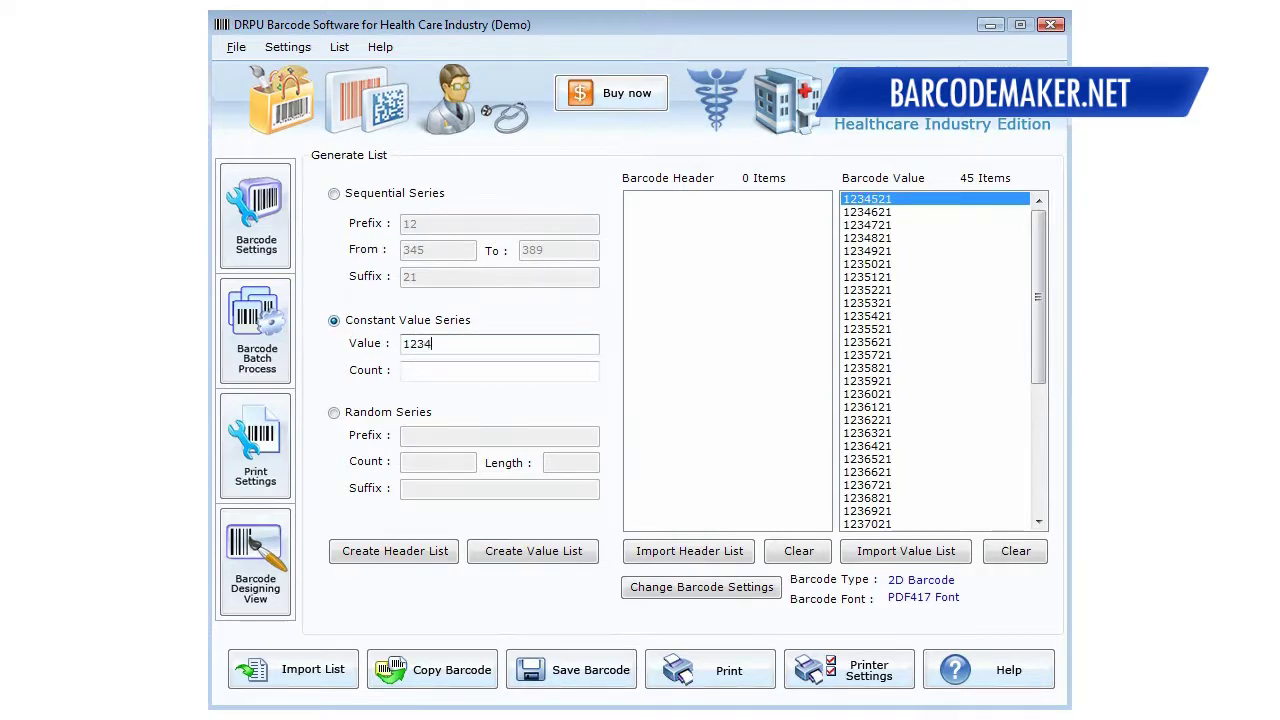
text(521)
click(428, 370)
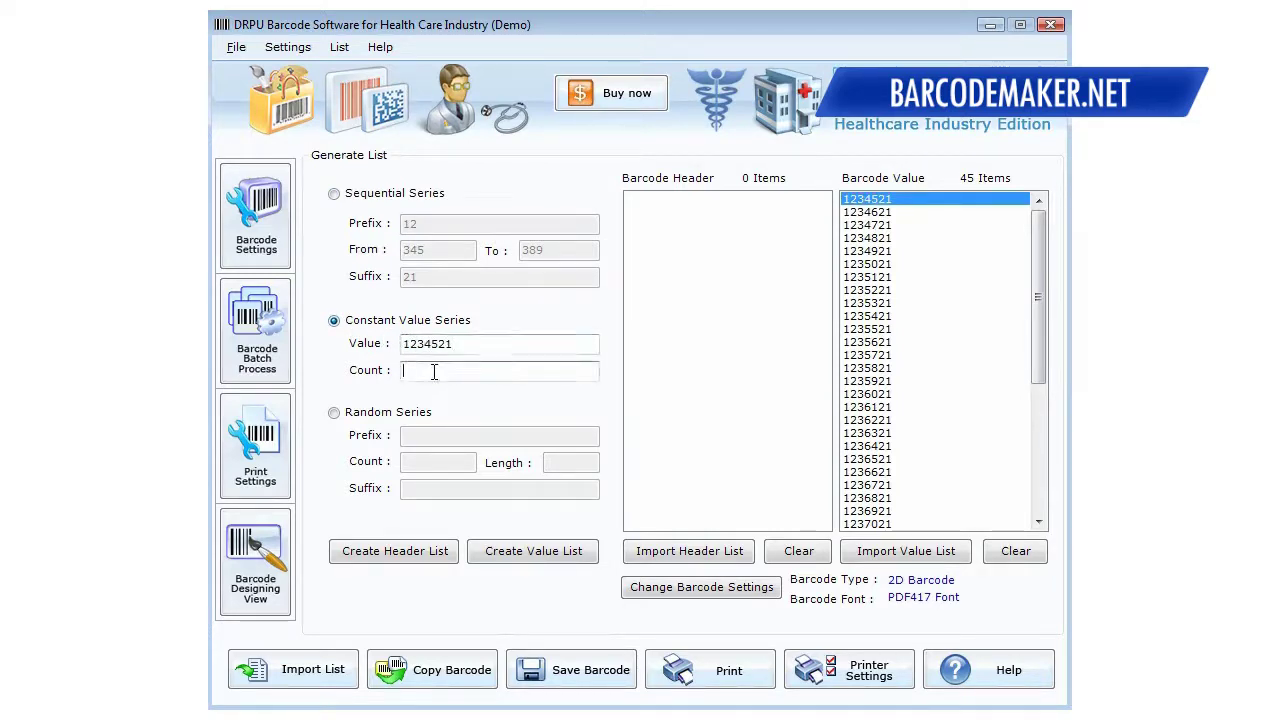
text(20)
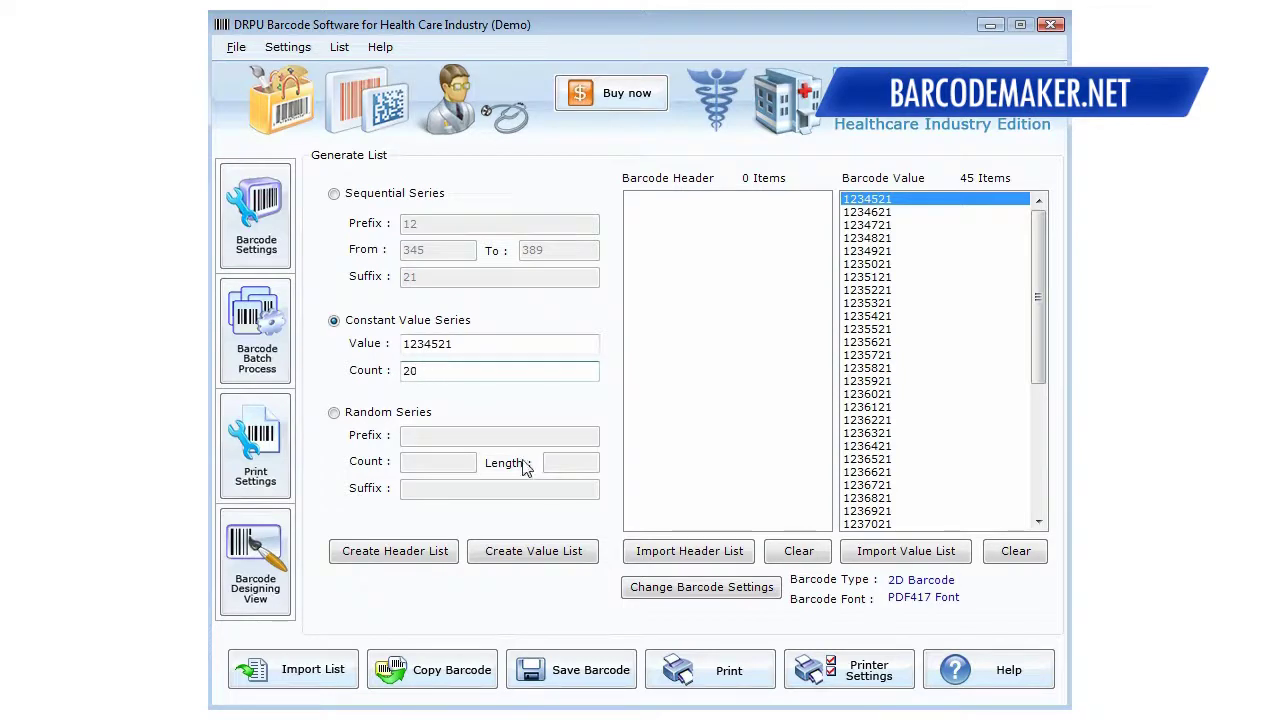
click(538, 556)
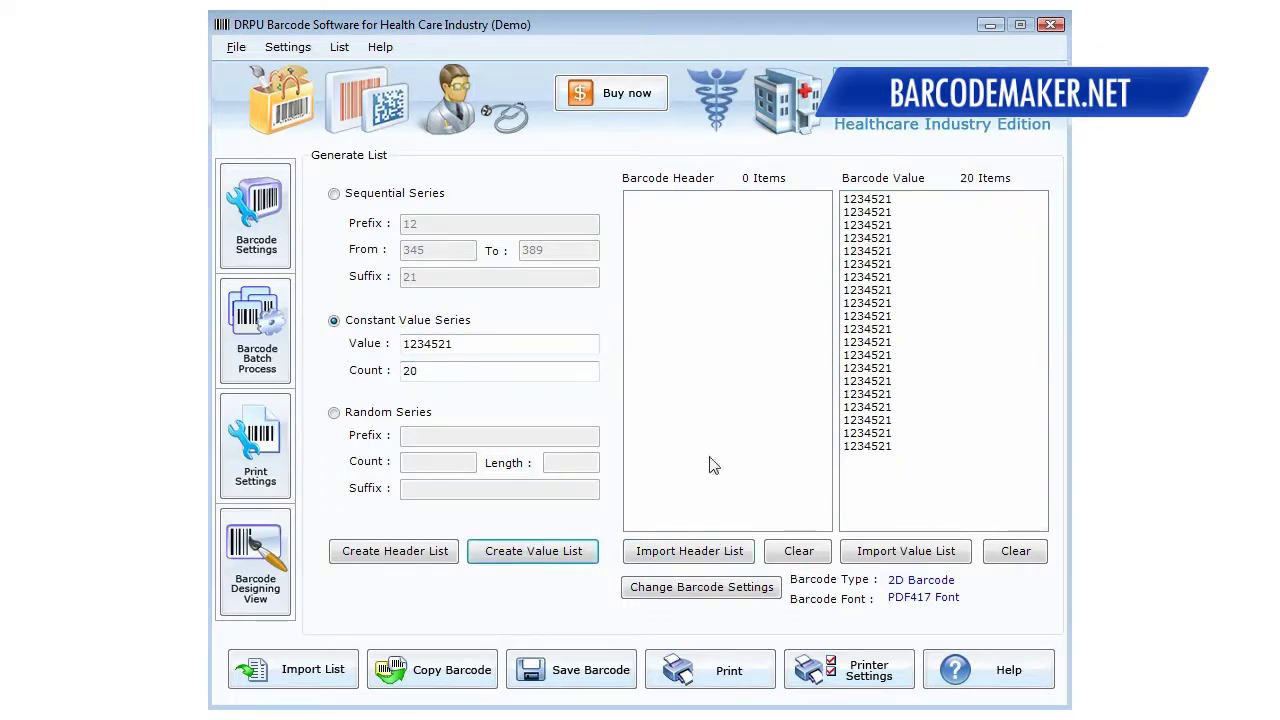
Create a barcode value list from a random series with prefix 12, count 20, length 3 and suffix 21
click(421, 411)
click(436, 441)
text(12)
click(430, 488)
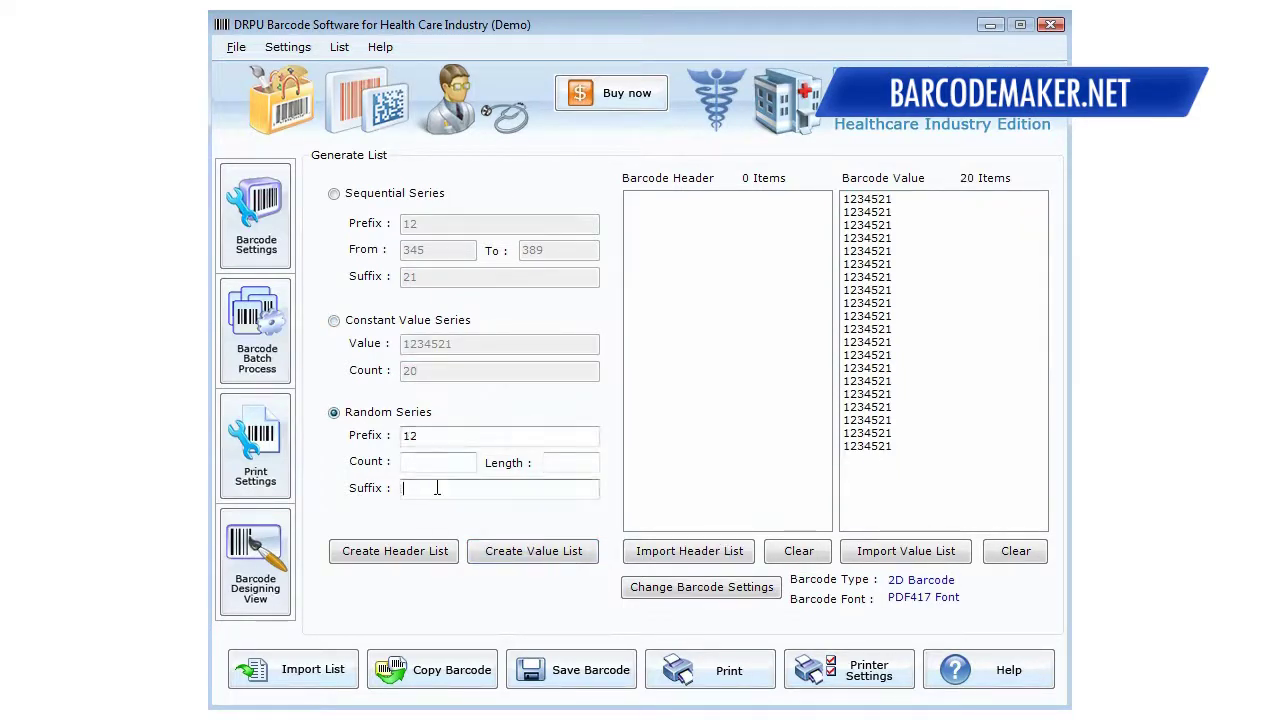
text(21)
click(437, 461)
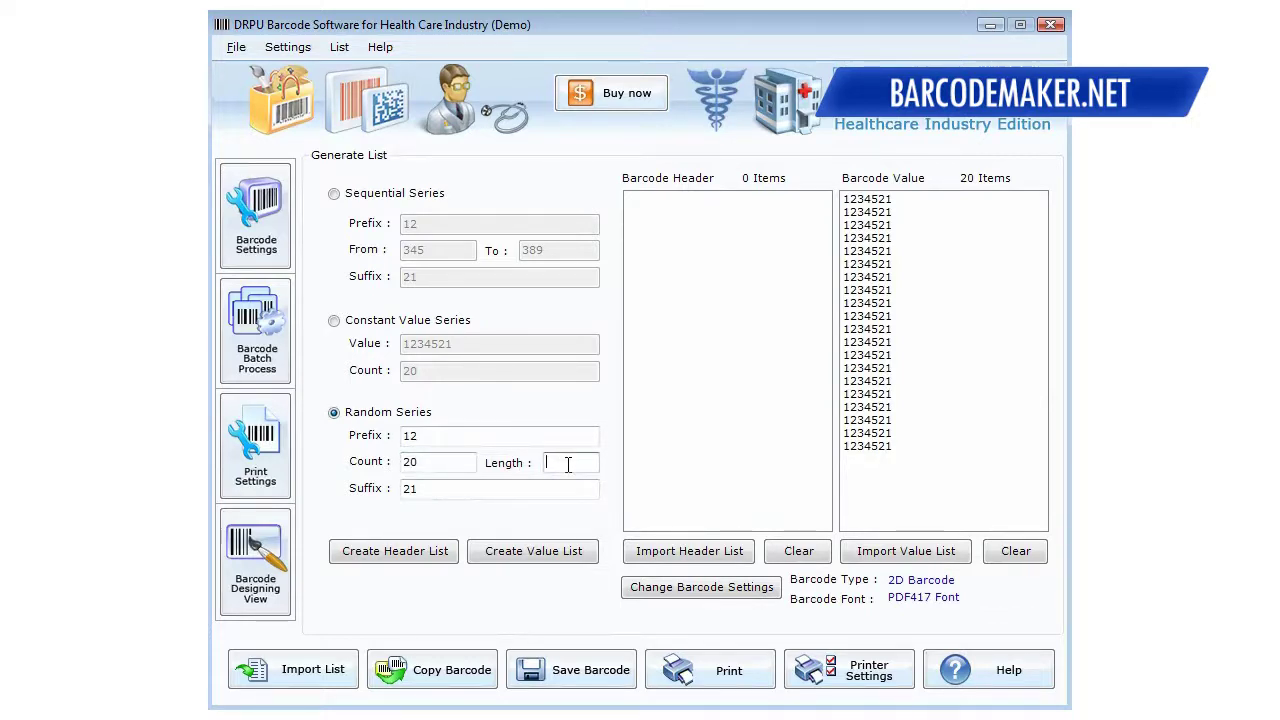
click(530, 552)
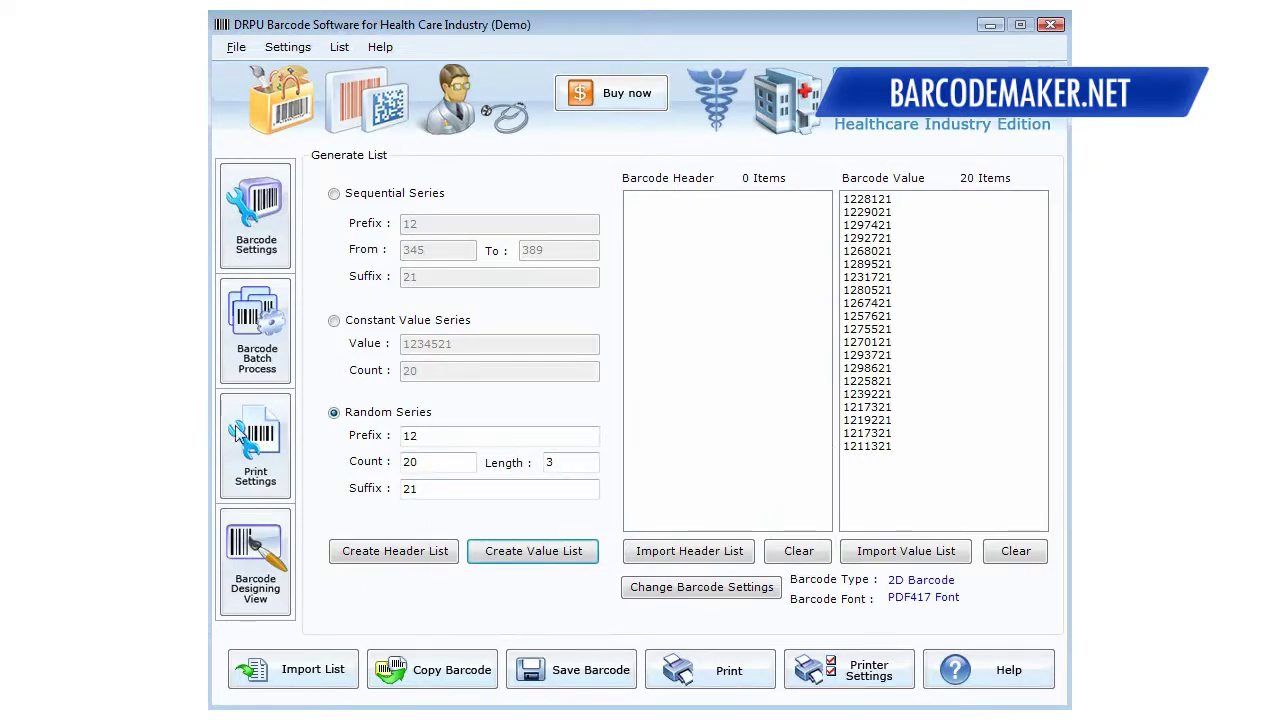
Set the print layout to 5 columns and 5 rows in the print settings
click(257, 478)
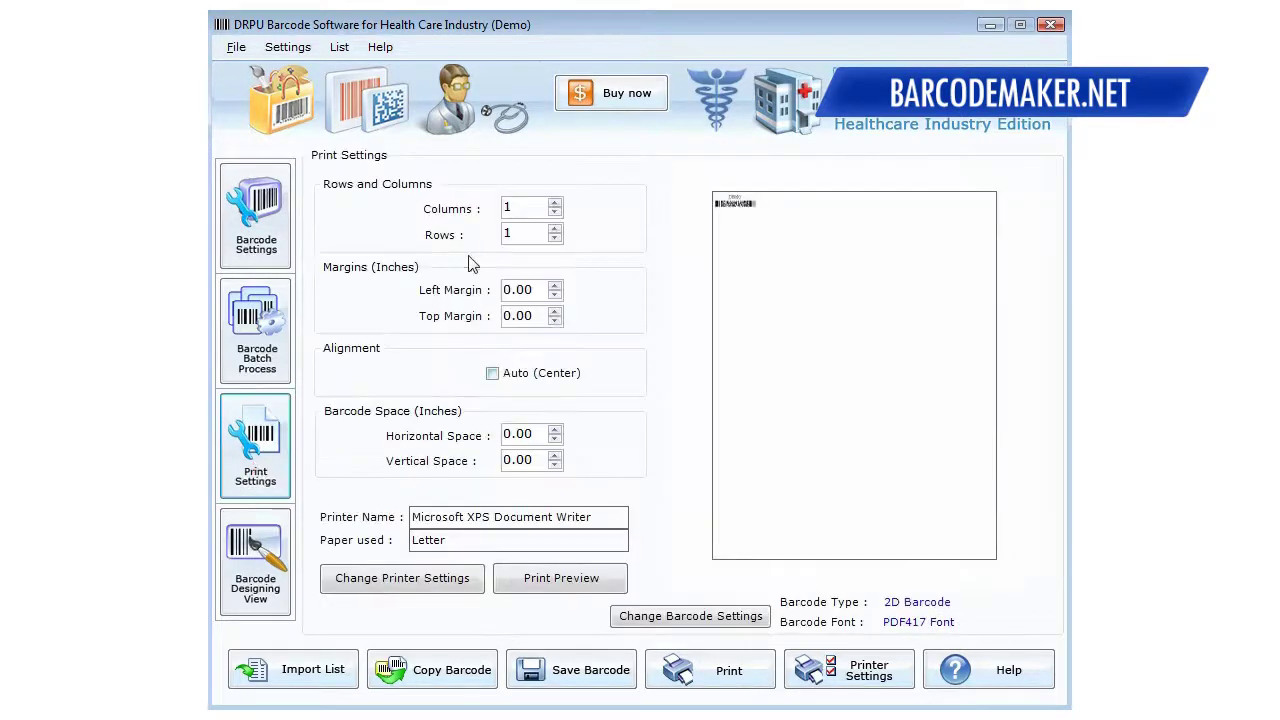
click(554, 202)
click(554, 202)
click(554, 202)
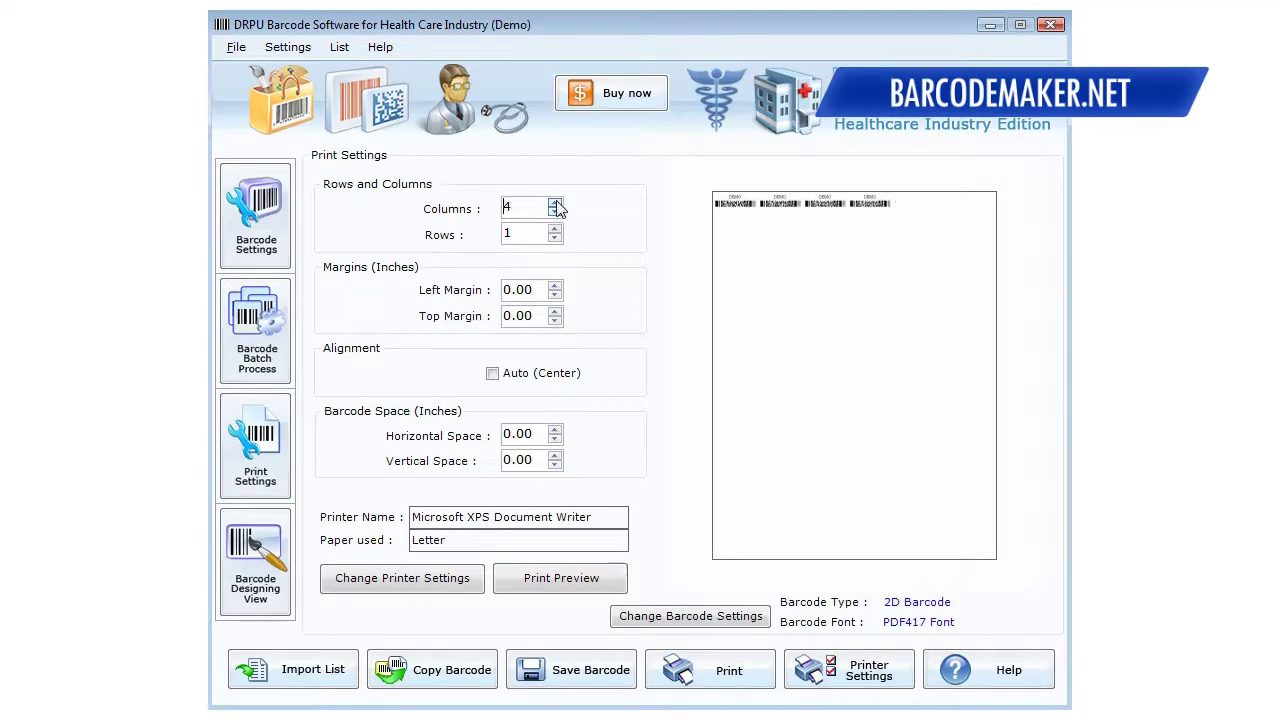
click(554, 202)
click(555, 229)
click(555, 229)
click(555, 229)
click(555, 229)
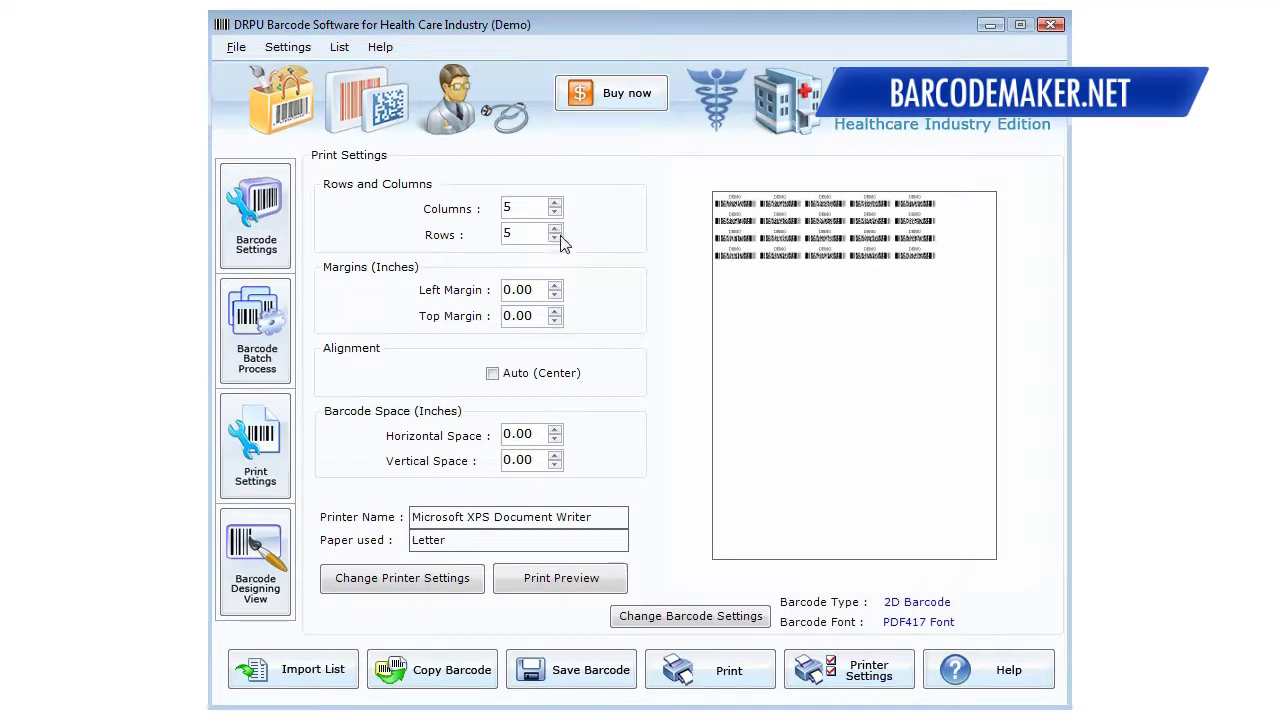
Check the barcode sheet in an enlarged print preview at 100% zoom, and close the preview
click(560, 580)
drag(530, 214, 507, 47)
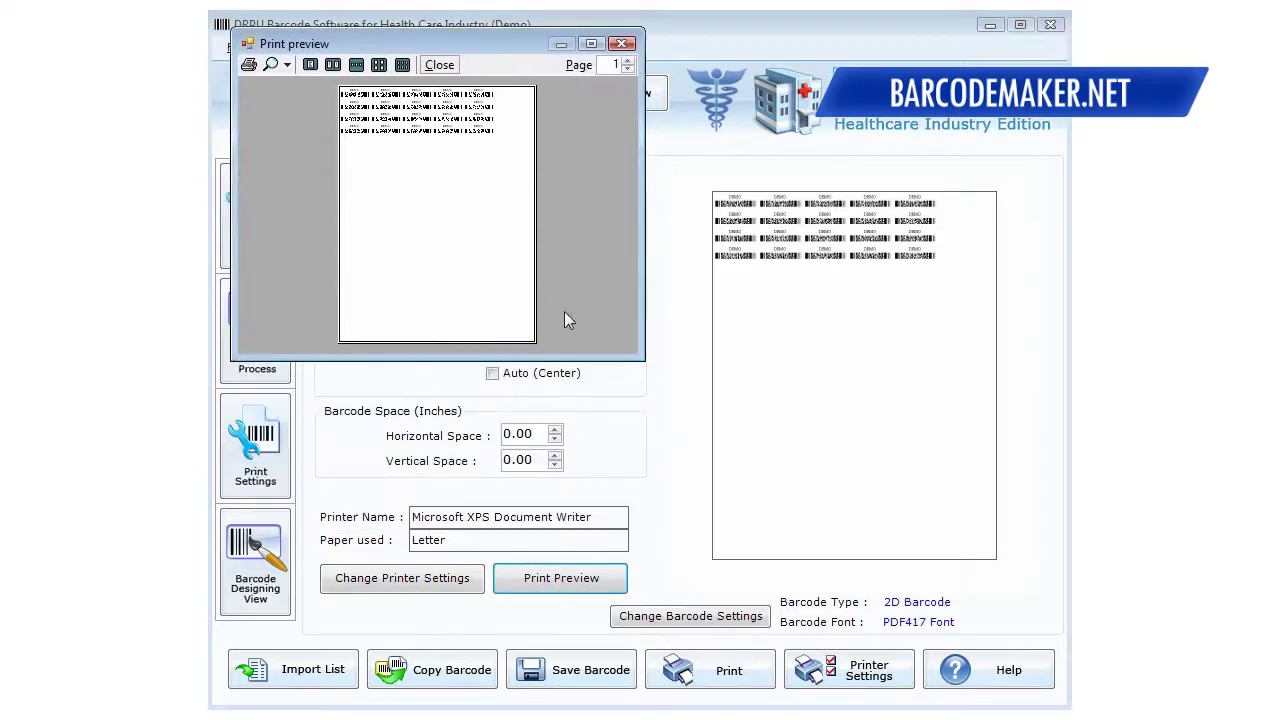
drag(643, 356, 1068, 697)
click(287, 64)
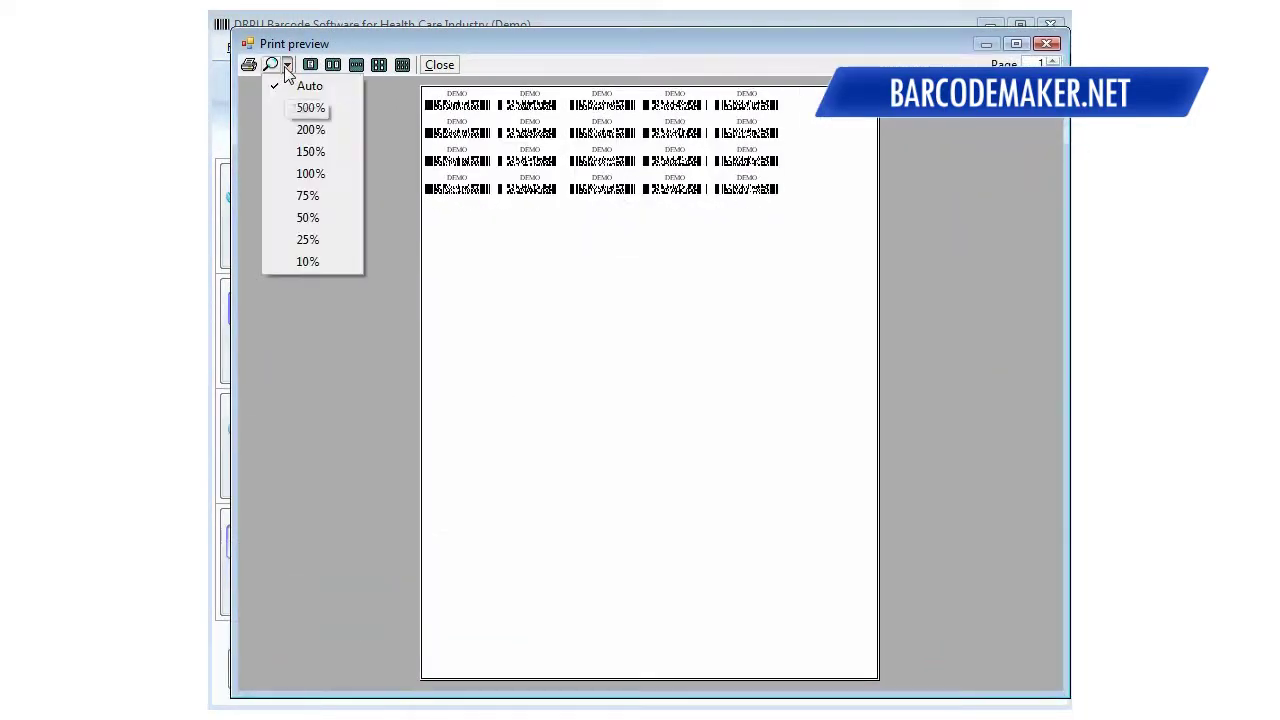
click(305, 174)
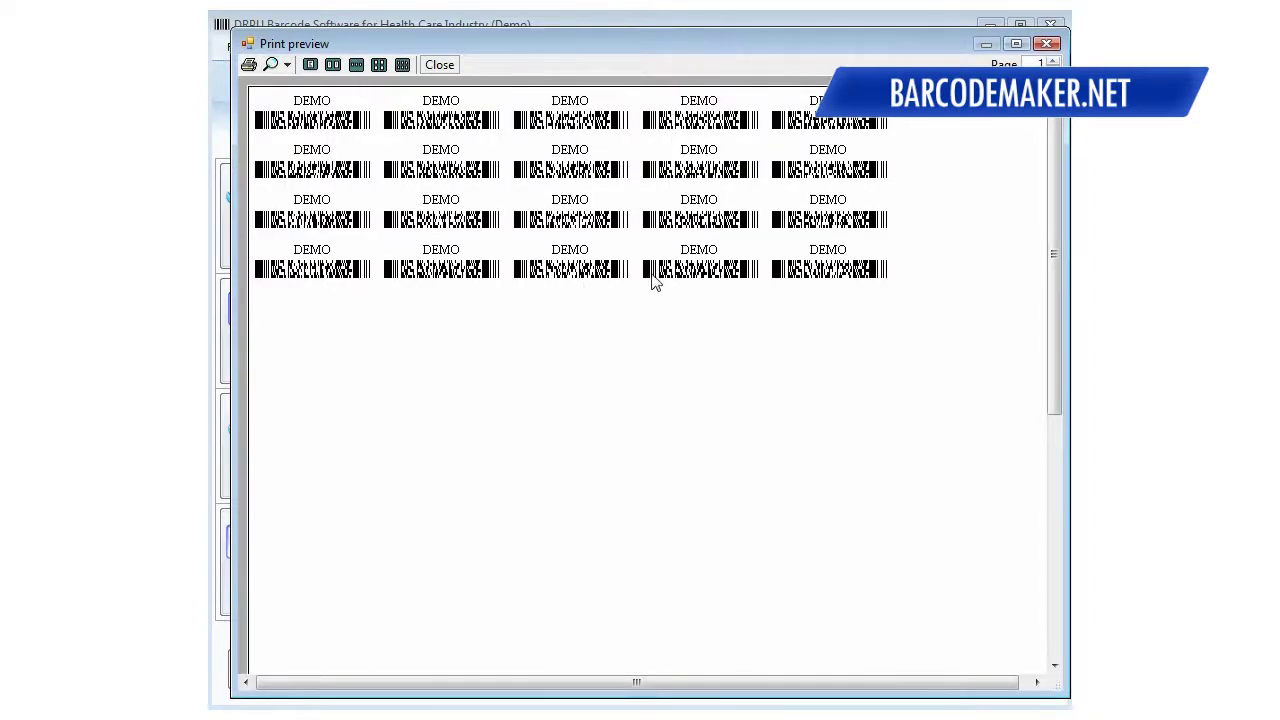
click(1045, 43)
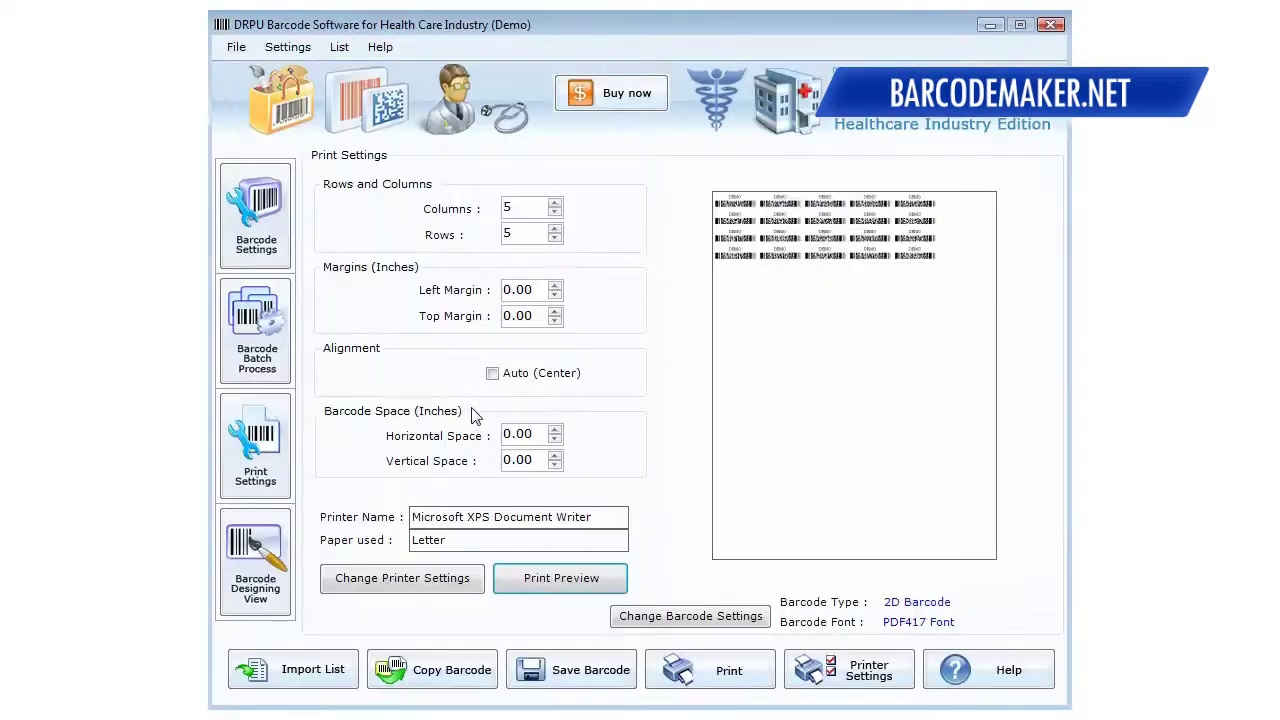
Switch to Barcode Designing view and create a new rectangular label 130 mm wide and 100 mm high
click(258, 592)
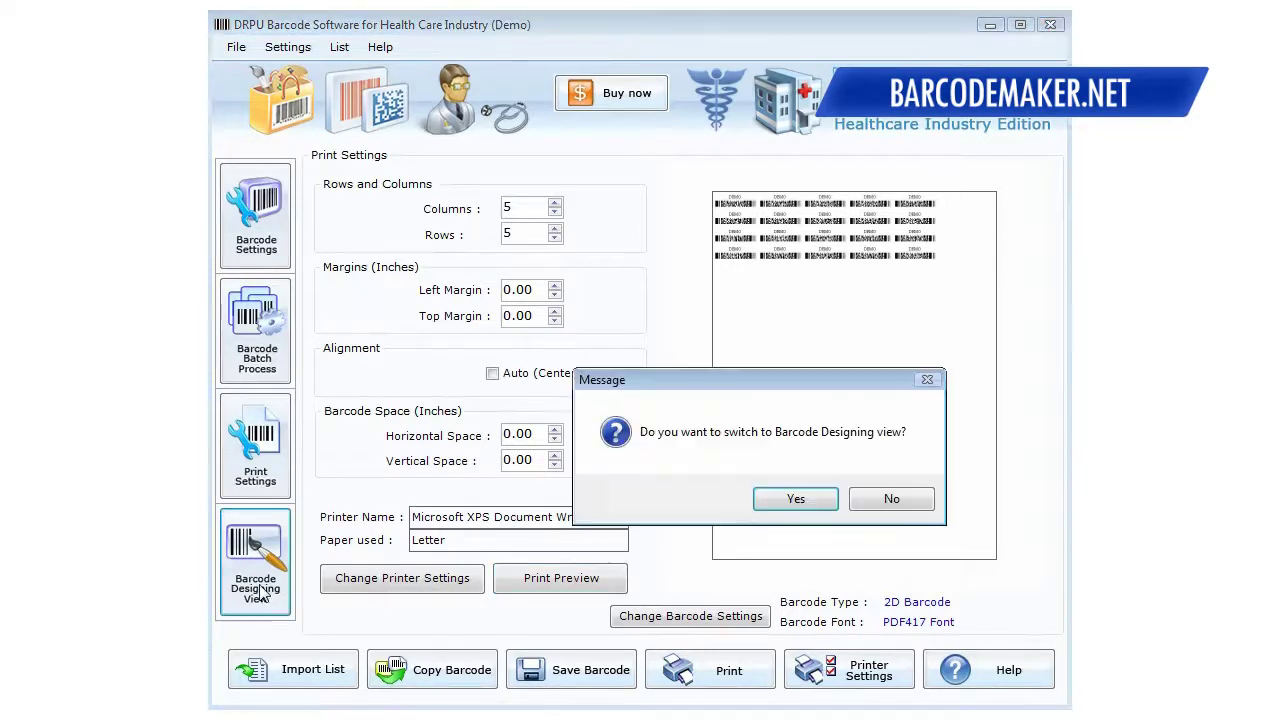
click(796, 498)
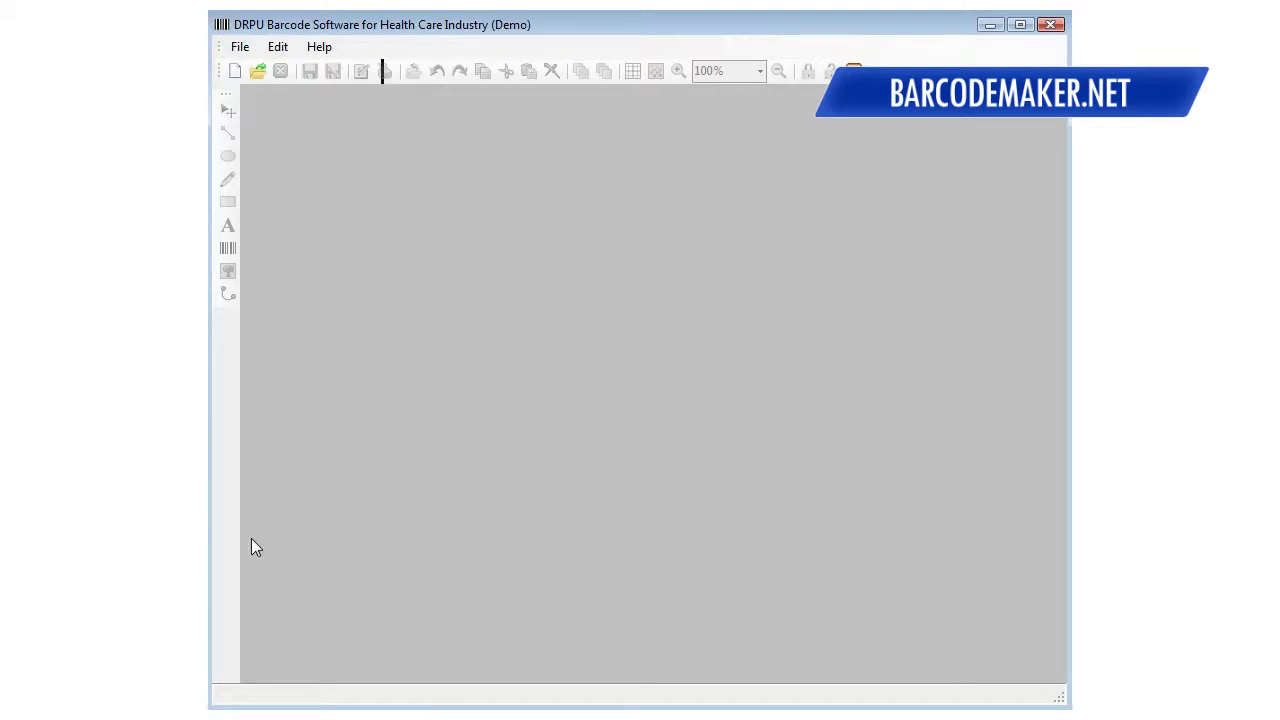
click(240, 46)
click(254, 66)
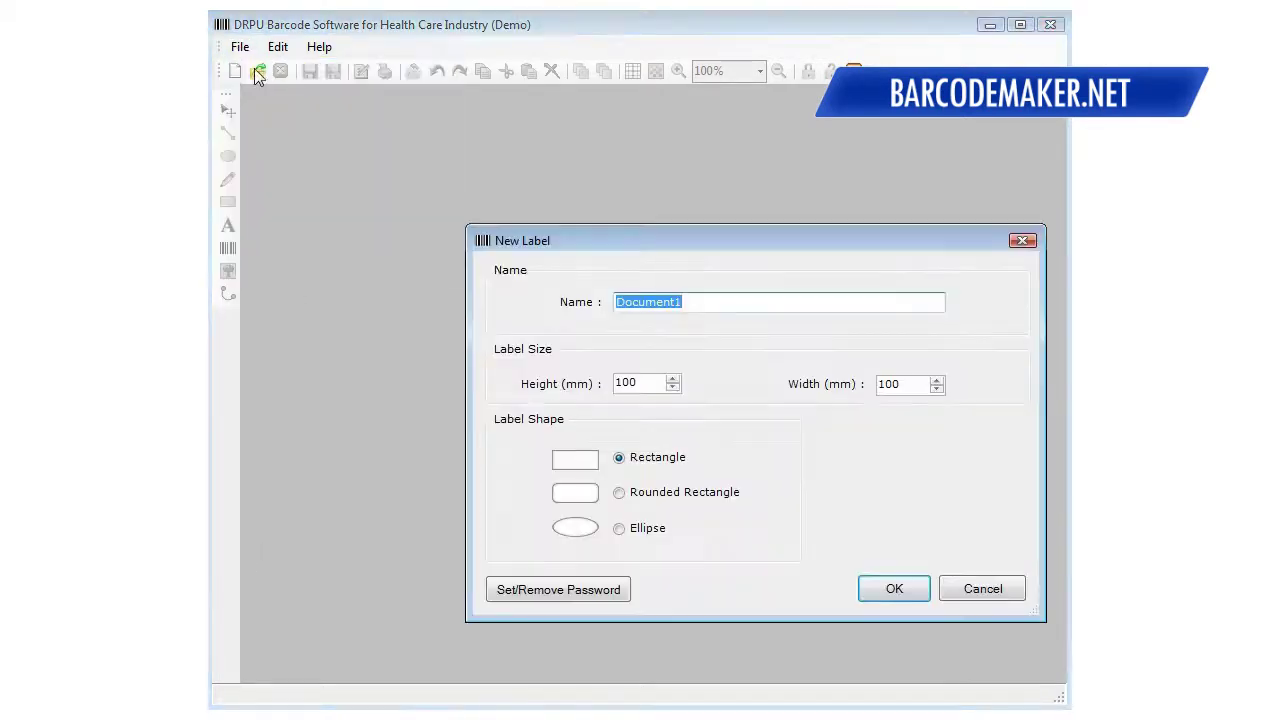
double_click(639, 383)
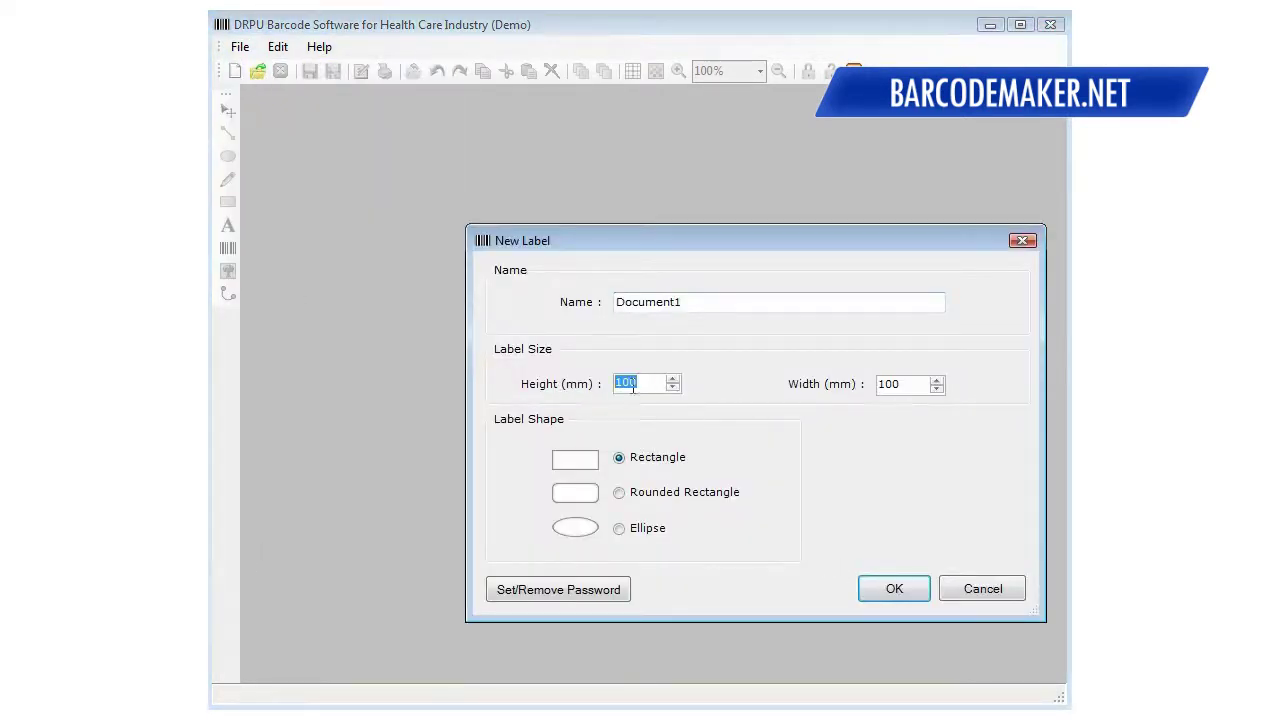
text(13)
double_click(898, 383)
text(13)
drag(640, 383, 556, 383)
text(1)
click(891, 589)
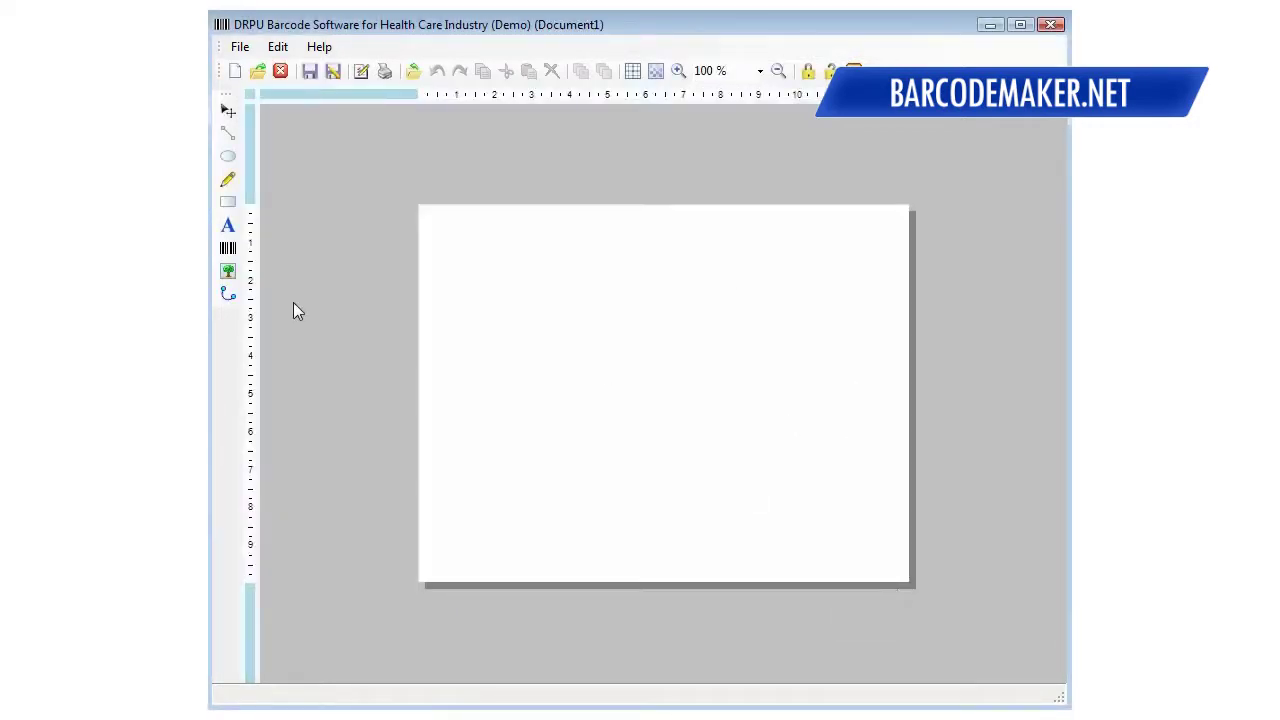
Choose a gradient fill for the label background and set its angle to 90
click(277, 46)
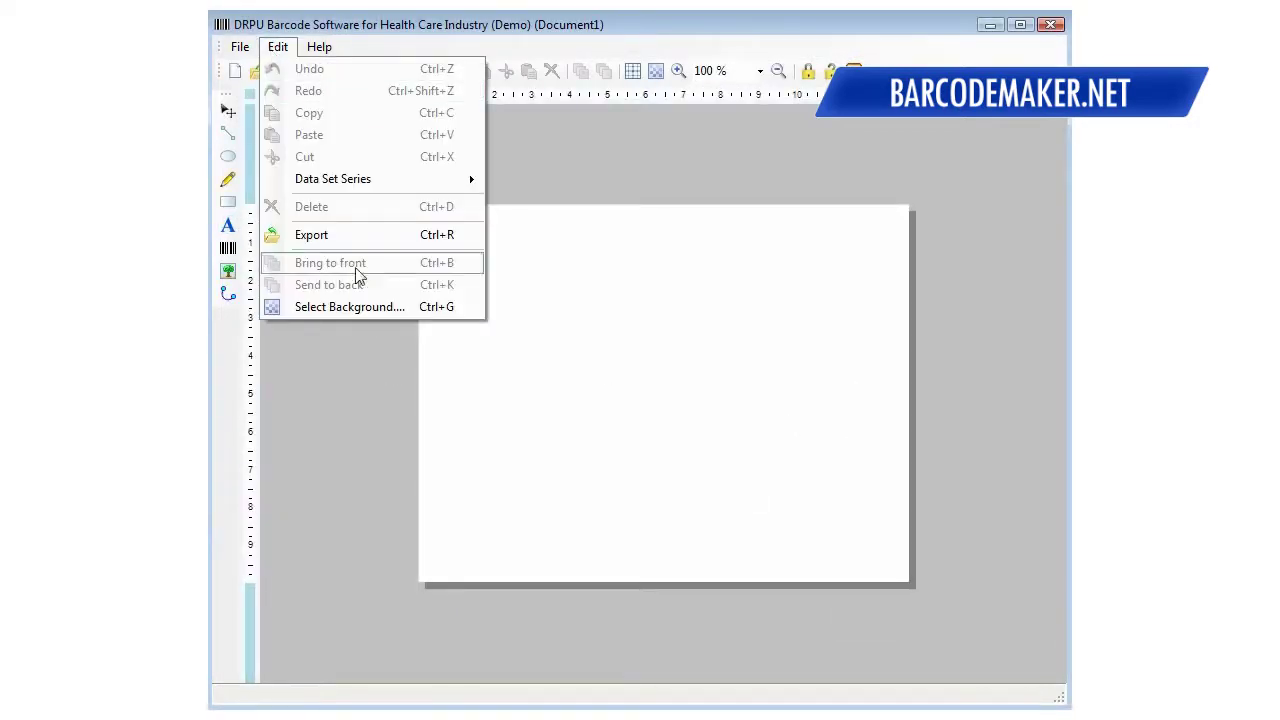
click(361, 306)
drag(600, 241, 538, 210)
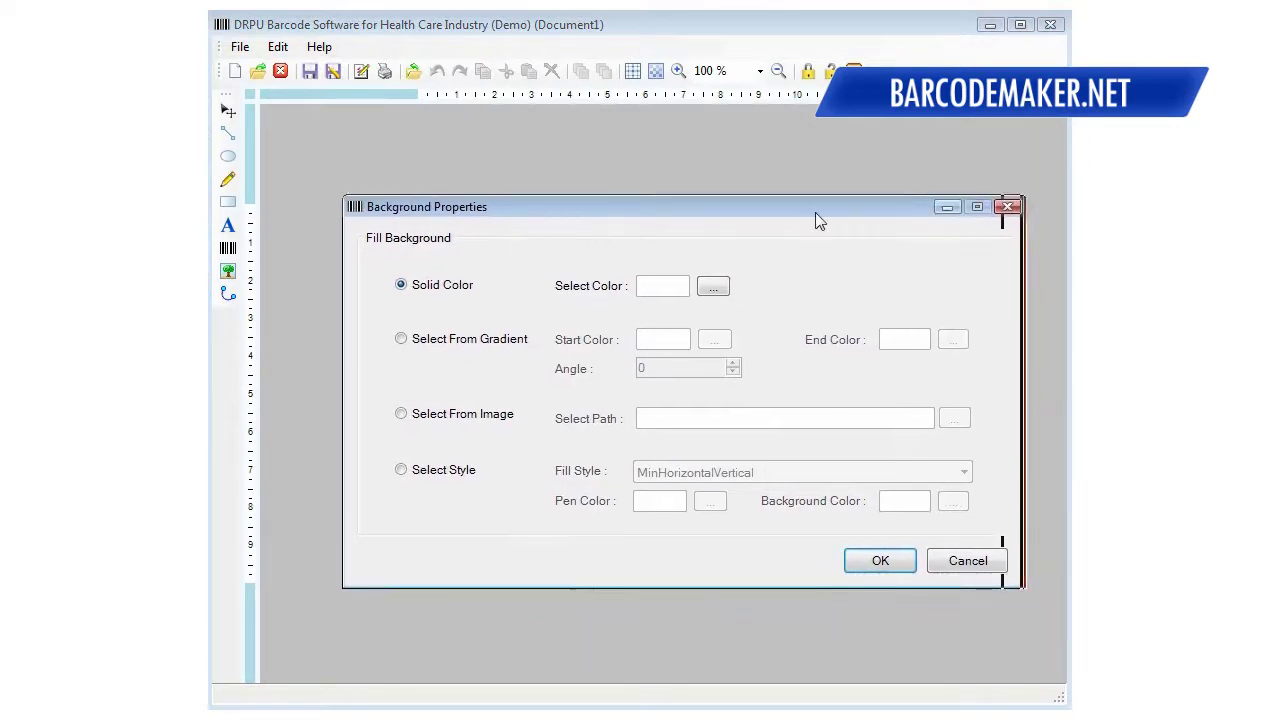
drag(817, 222, 792, 234)
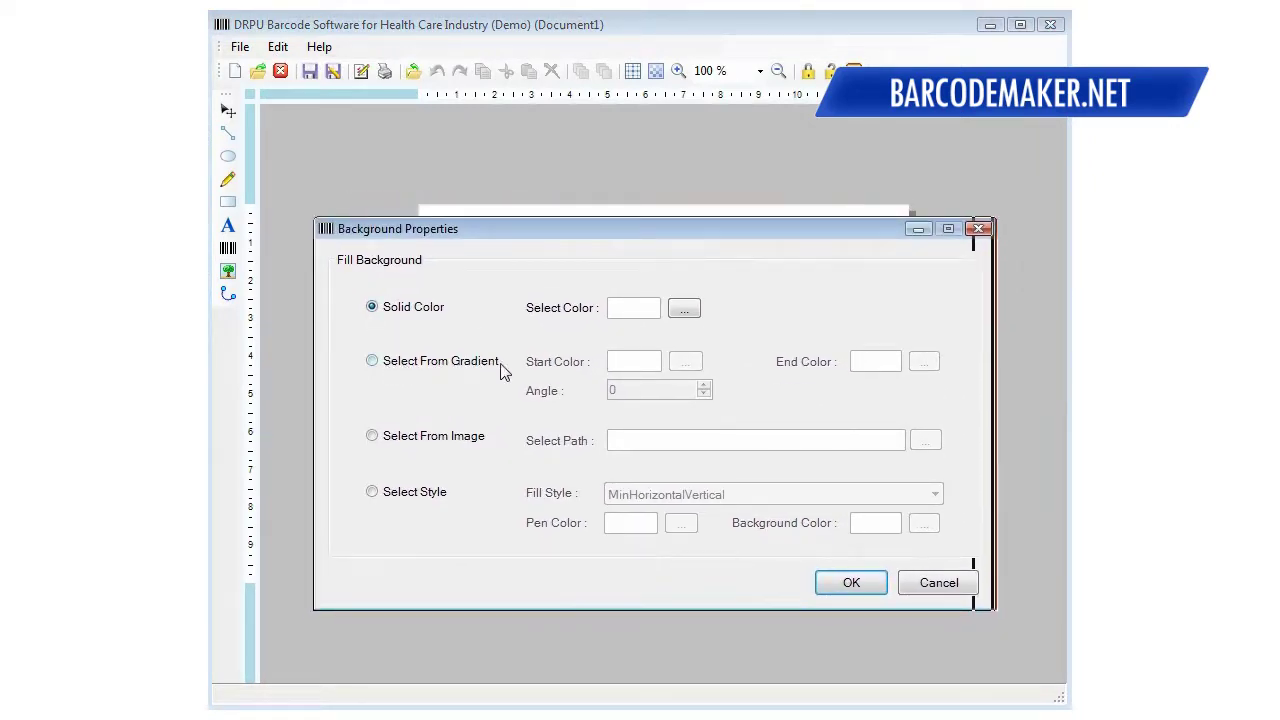
click(442, 363)
click(546, 394)
text(90)
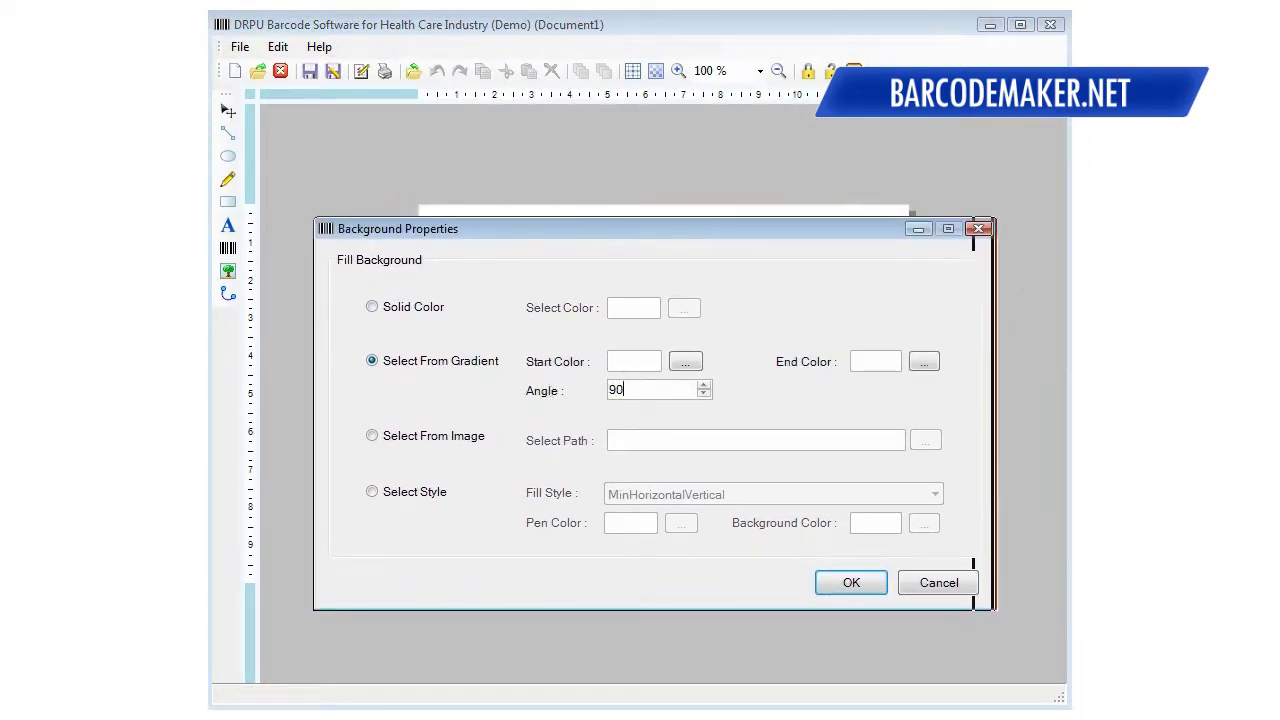
Set the gradient's start color to light yellow and its end color to white, and apply the background
click(686, 362)
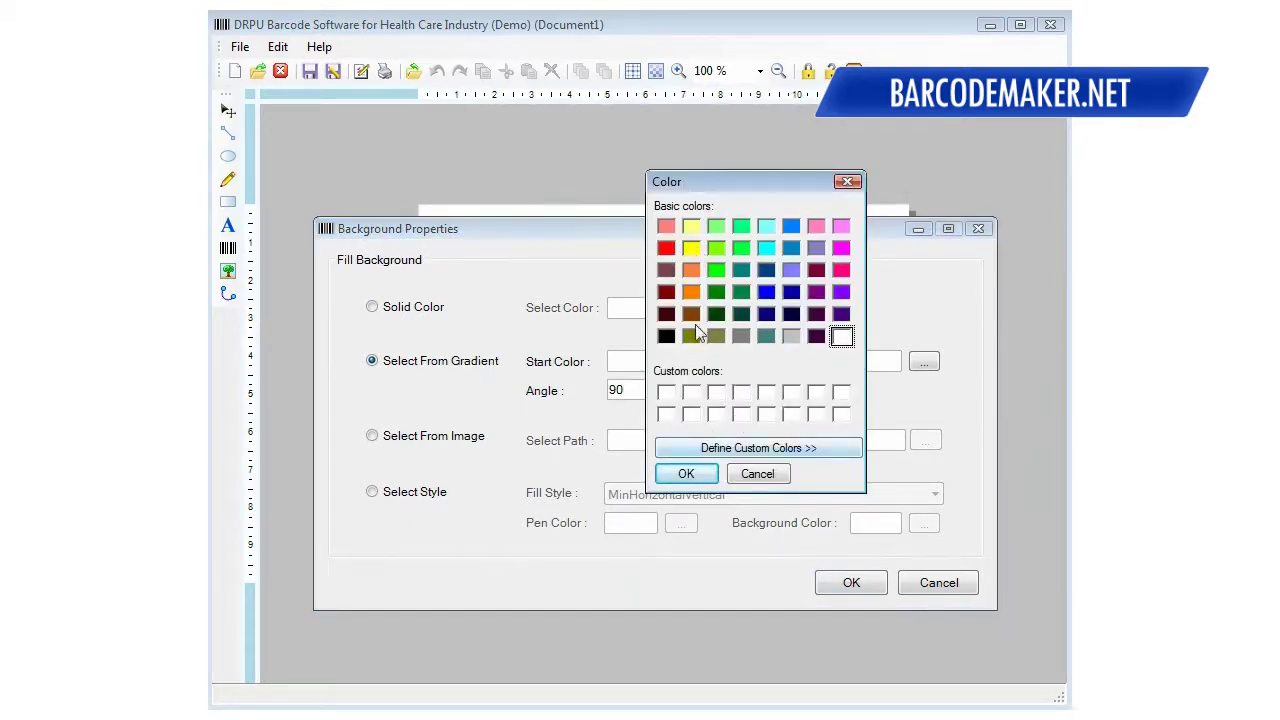
click(691, 226)
click(686, 474)
click(924, 362)
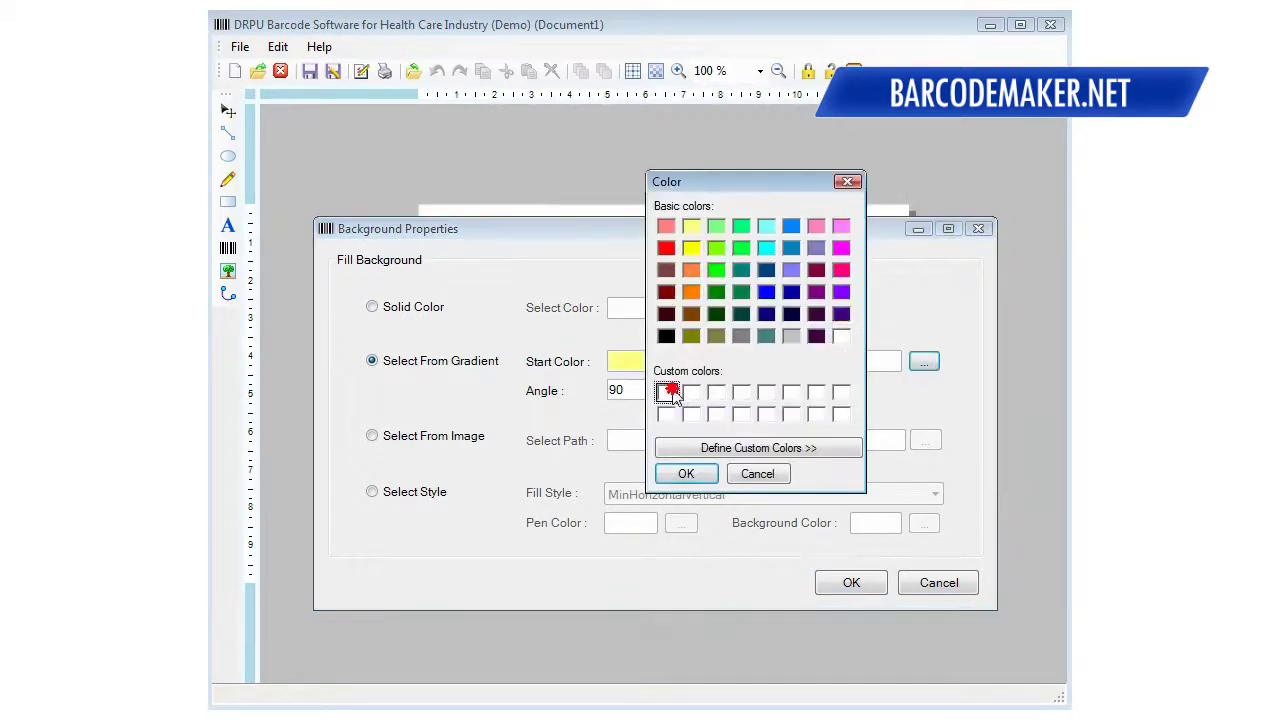
click(688, 474)
click(845, 585)
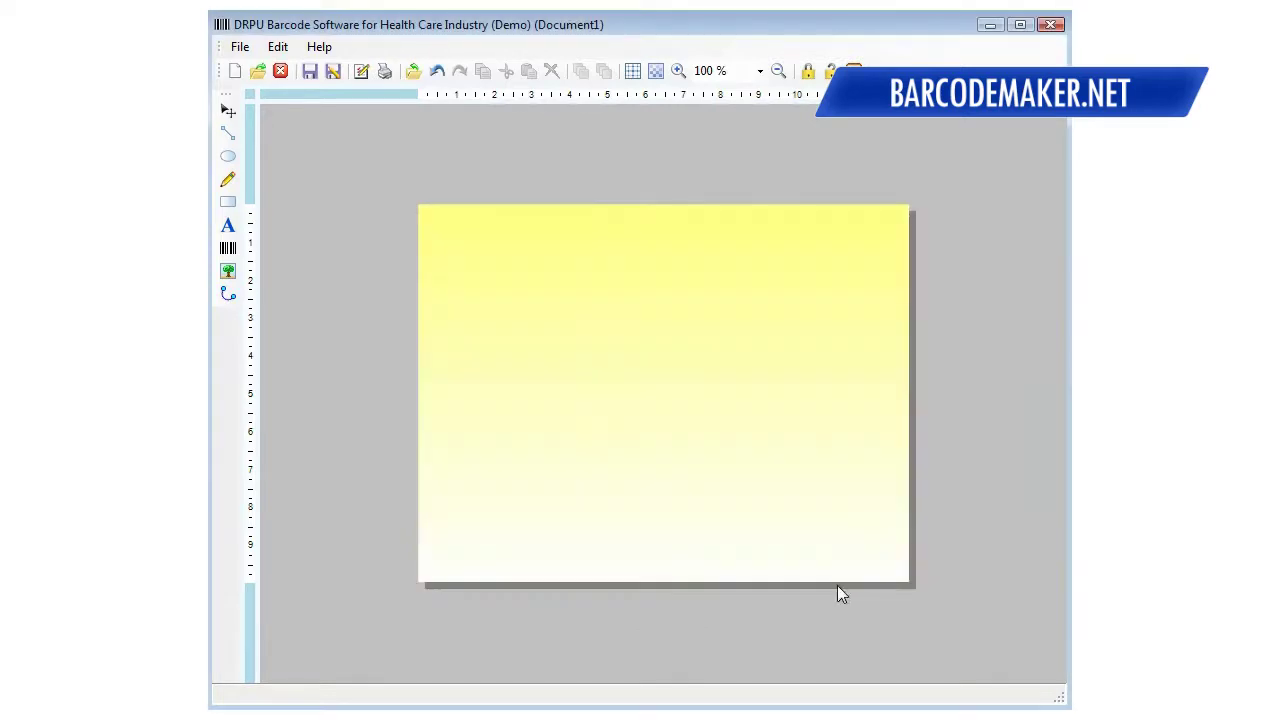
Add a text object near the label's upper left corner with the text "Hemorrhodial"
click(228, 226)
click(455, 268)
double_click(471, 275)
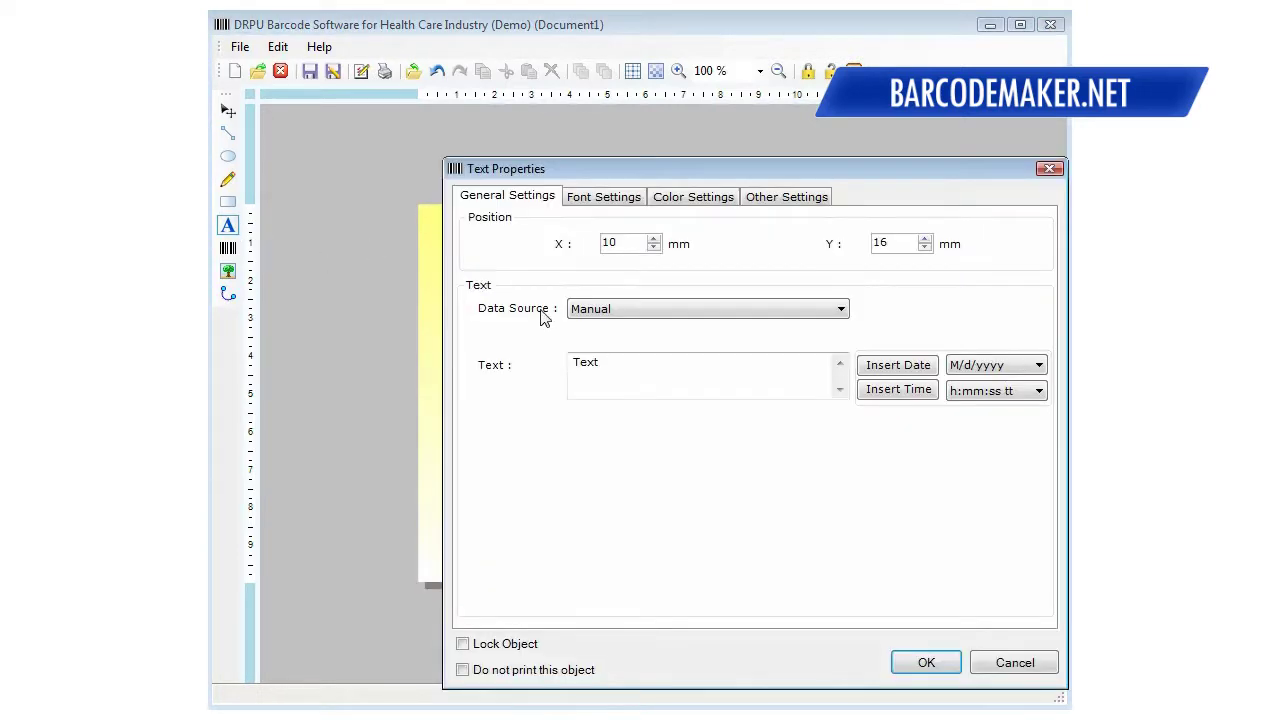
drag(695, 176, 679, 168)
drag(590, 350, 515, 292)
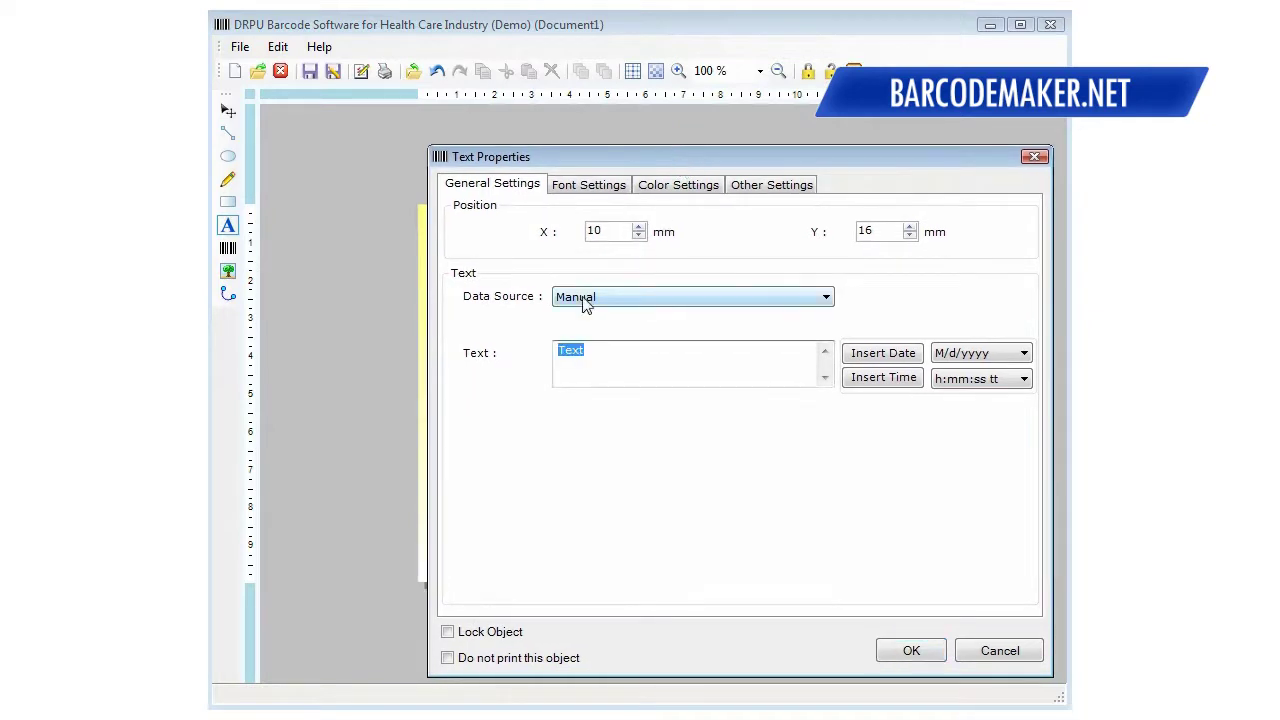
text(Hemorrhodial)
Format the "Hemorrhodial" text in Arial, Bold, size 72
click(588, 184)
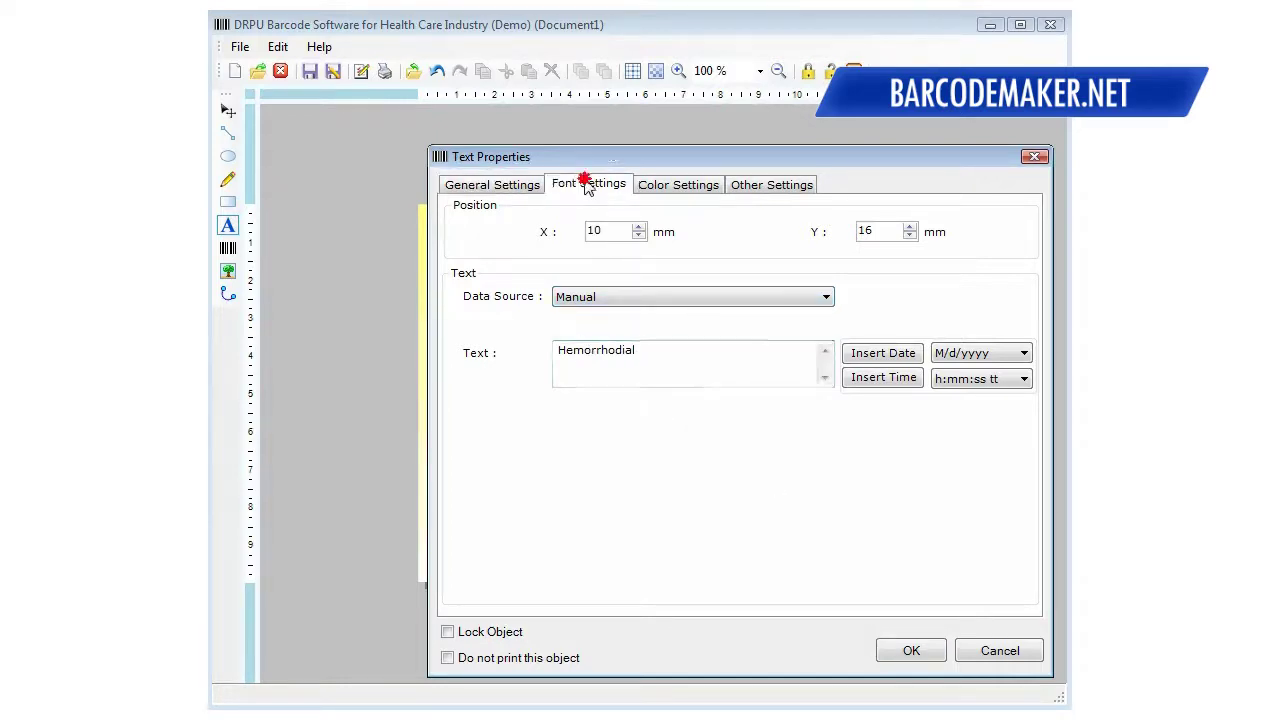
drag(969, 305, 969, 340)
click(848, 362)
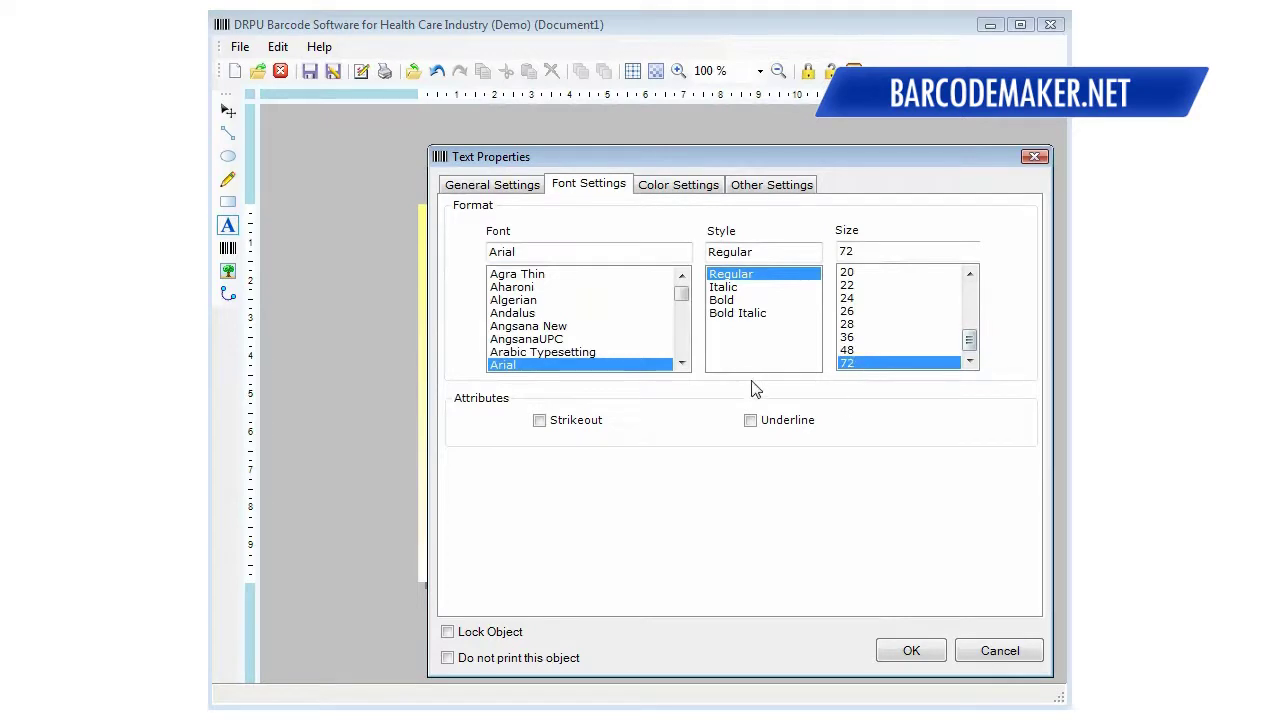
click(728, 301)
click(538, 275)
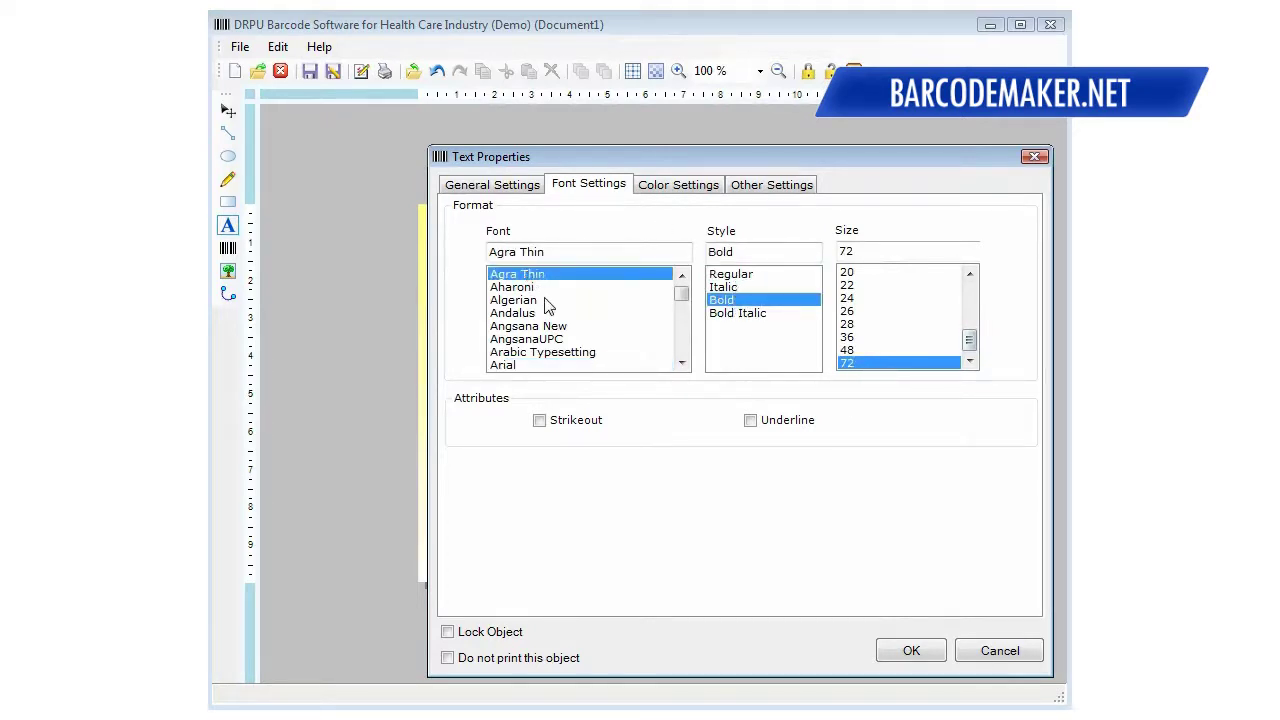
drag(622, 162, 594, 143)
drag(509, 285, 515, 358)
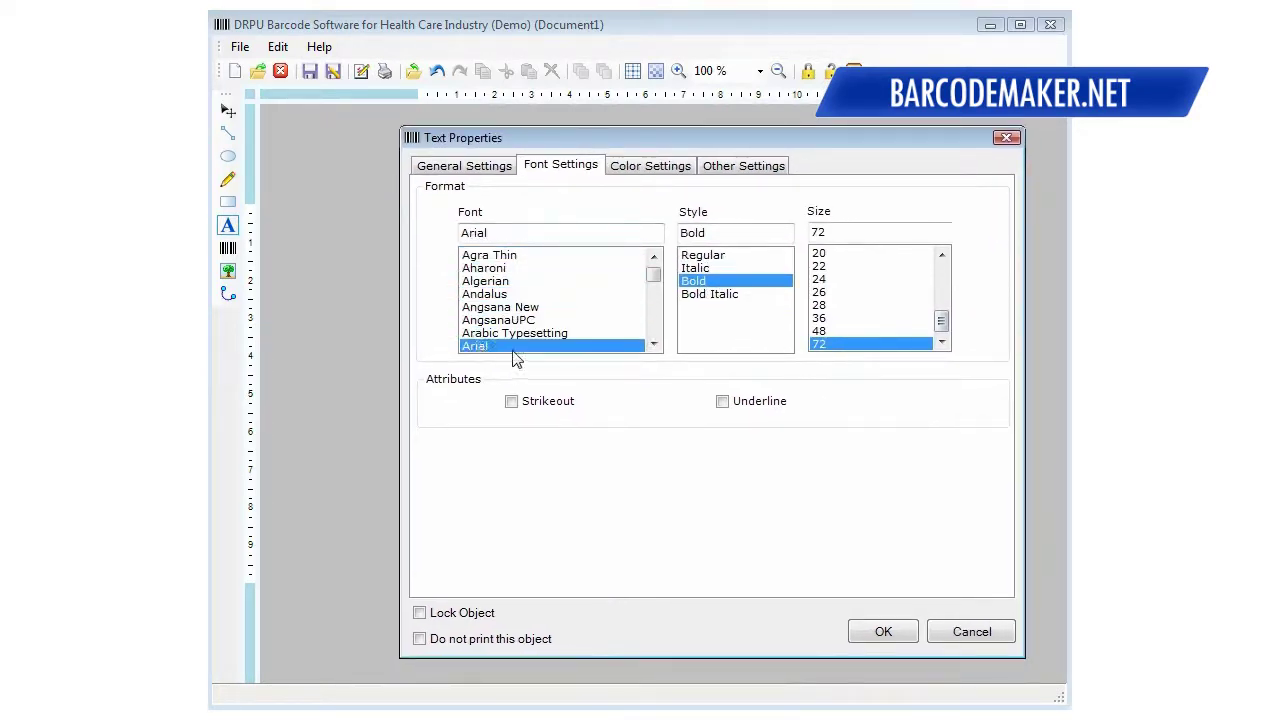
Give the "Hemorrhodial" text a solid dark blue fore color and apply its text properties
click(655, 165)
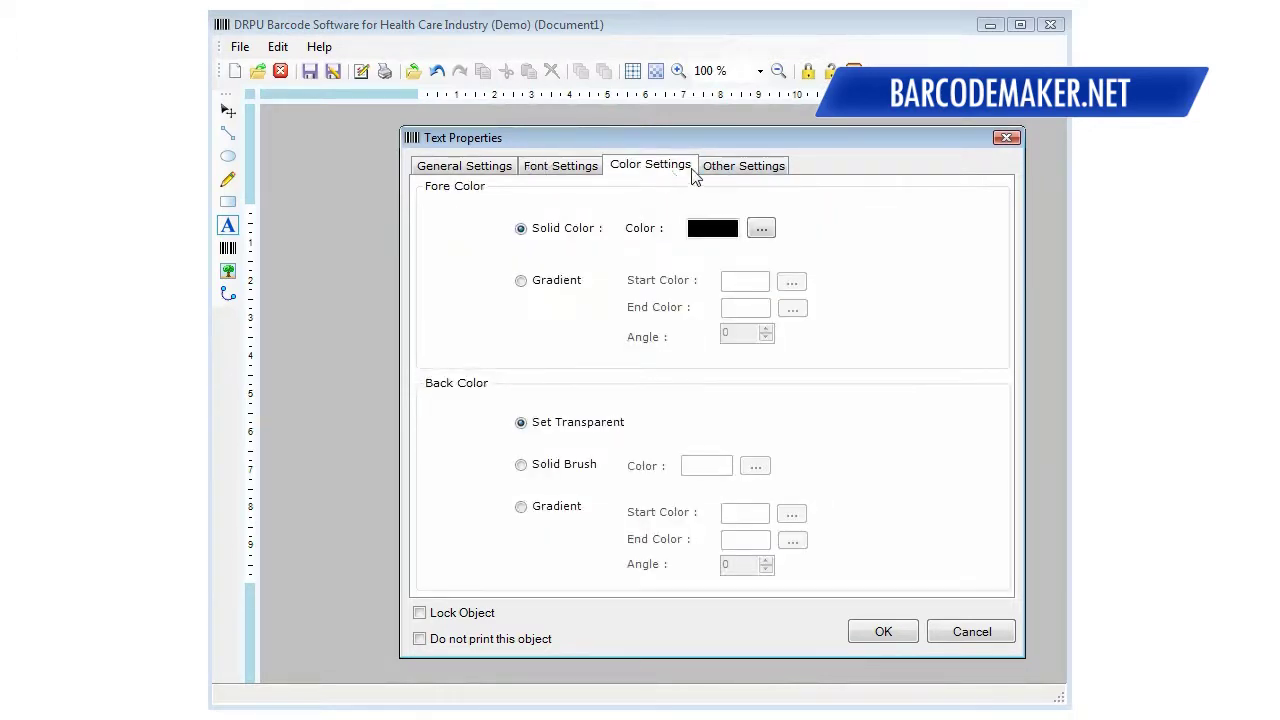
click(761, 228)
click(766, 314)
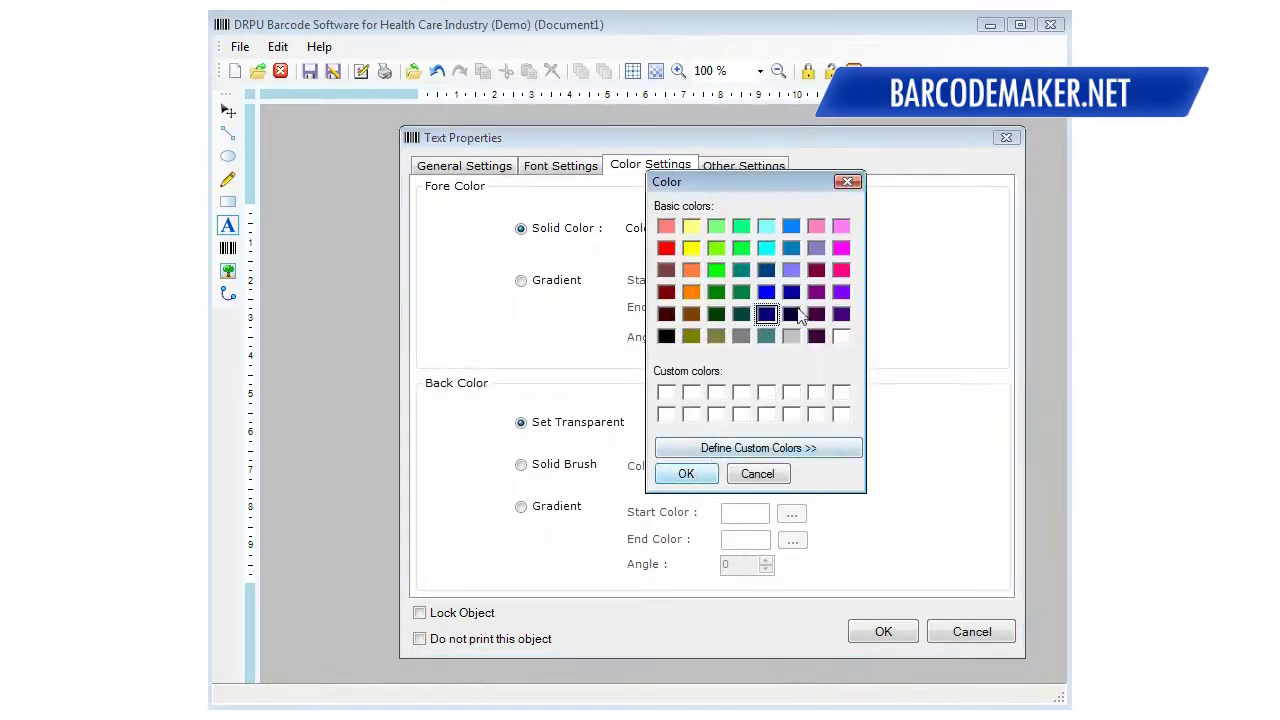
click(686, 474)
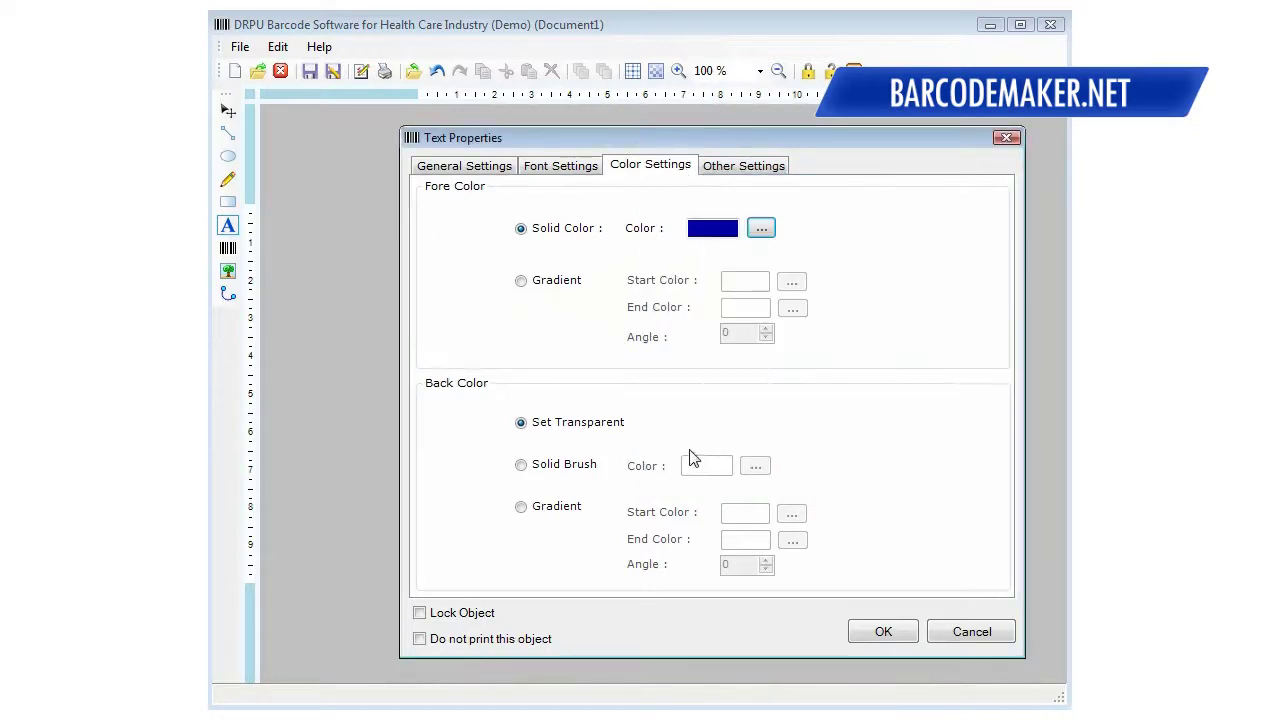
click(741, 168)
click(883, 629)
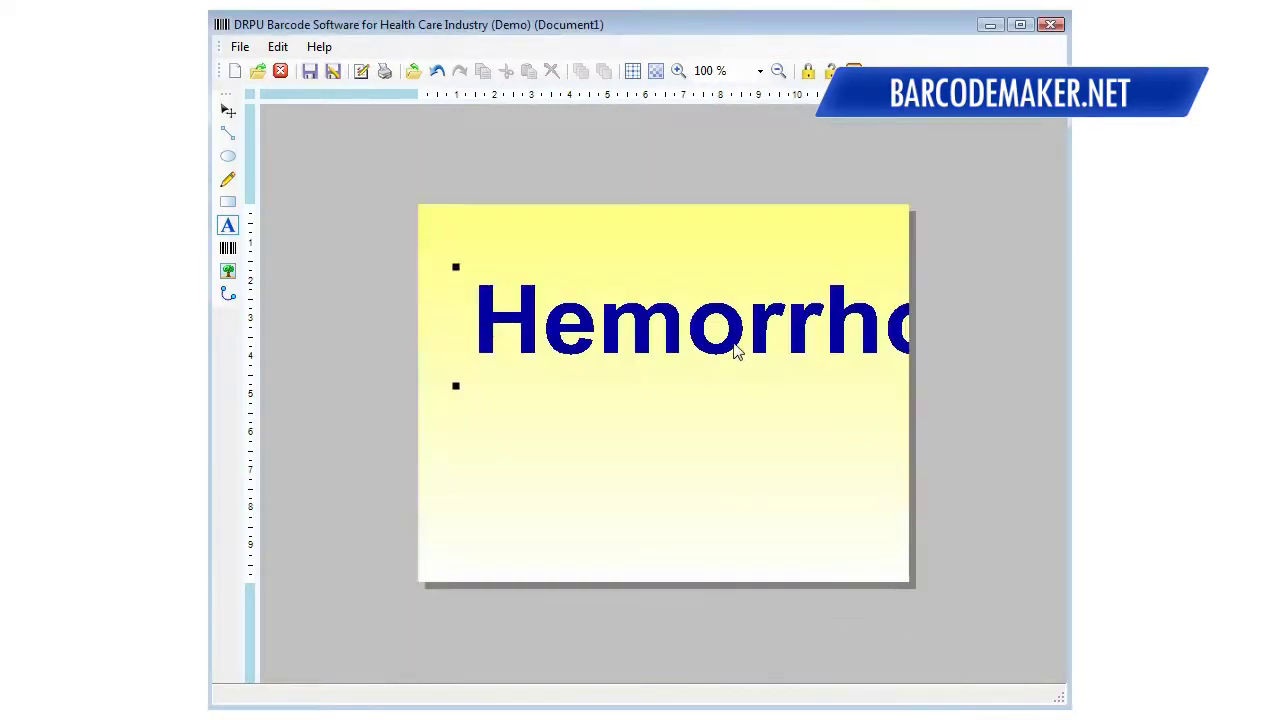
Move the "Hemorrhodial" text to the label's upper left corner and reduce its font size to 48
drag(737, 346, 694, 277)
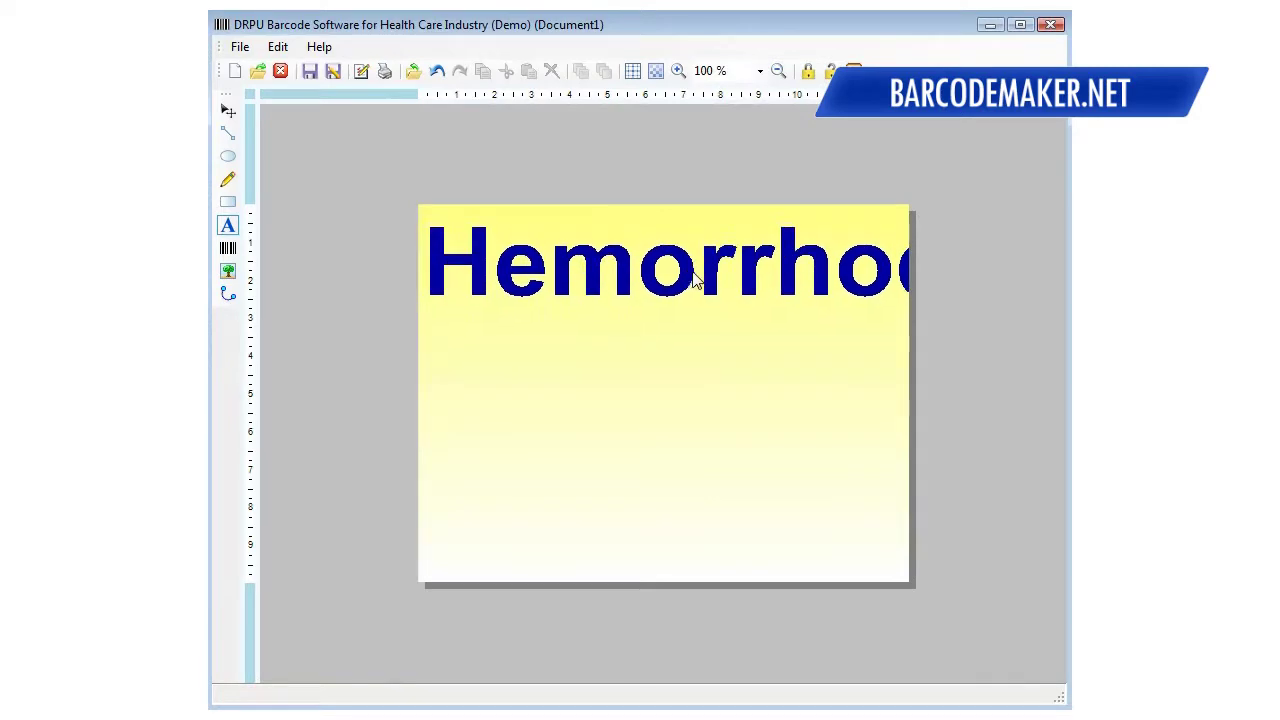
double_click(693, 277)
click(605, 197)
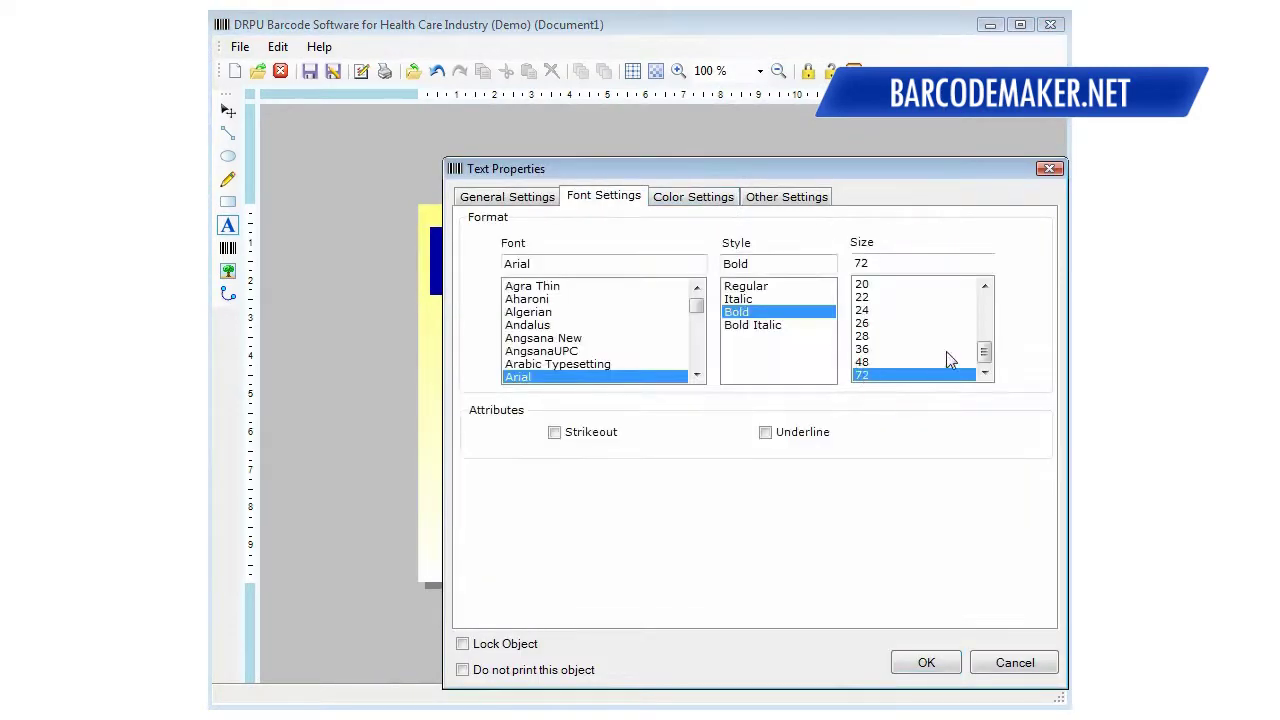
click(946, 351)
click(915, 662)
drag(670, 244, 677, 250)
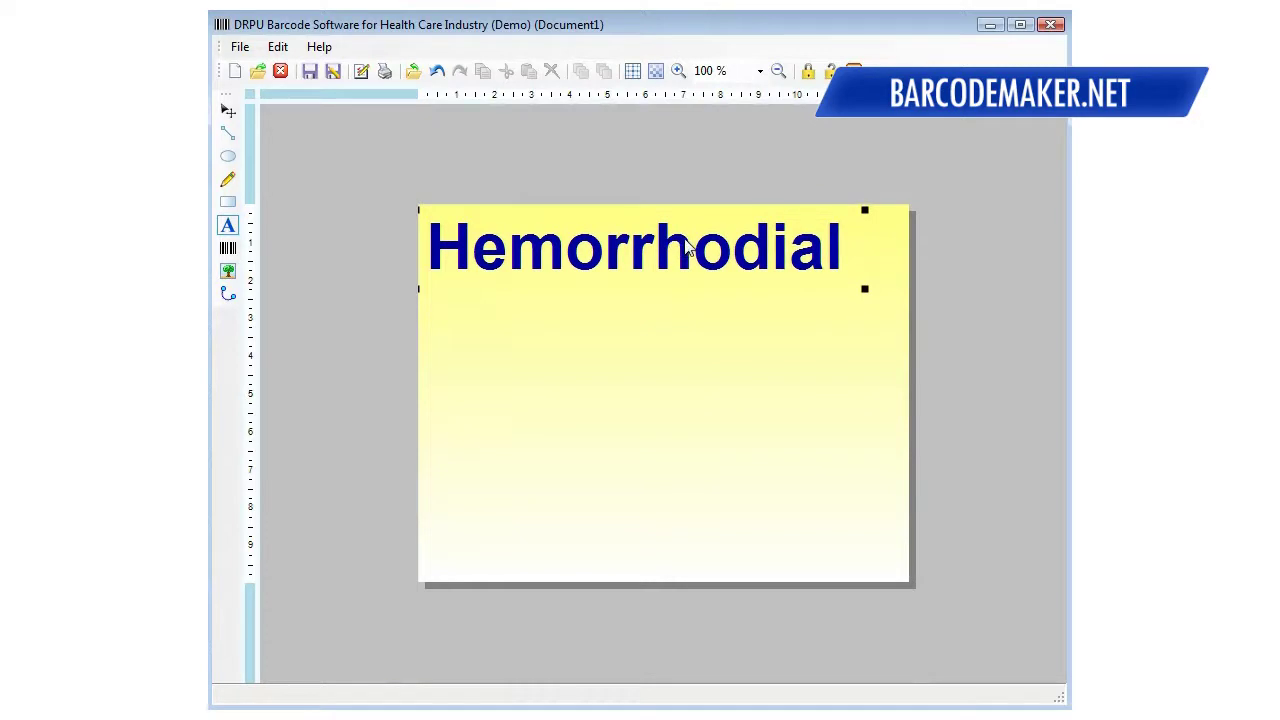
click(278, 47)
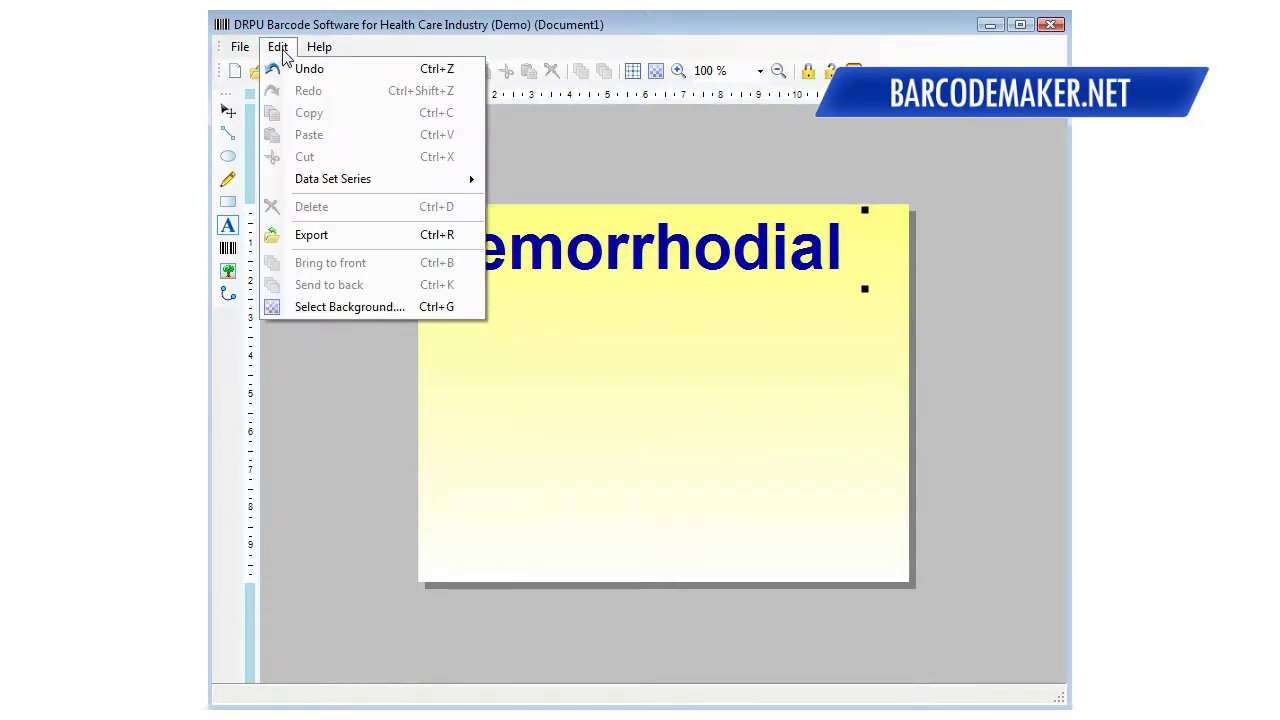
click(675, 308)
Add a second text object below the "Hemorrhodial" heading with the text "Suppositories"
click(228, 225)
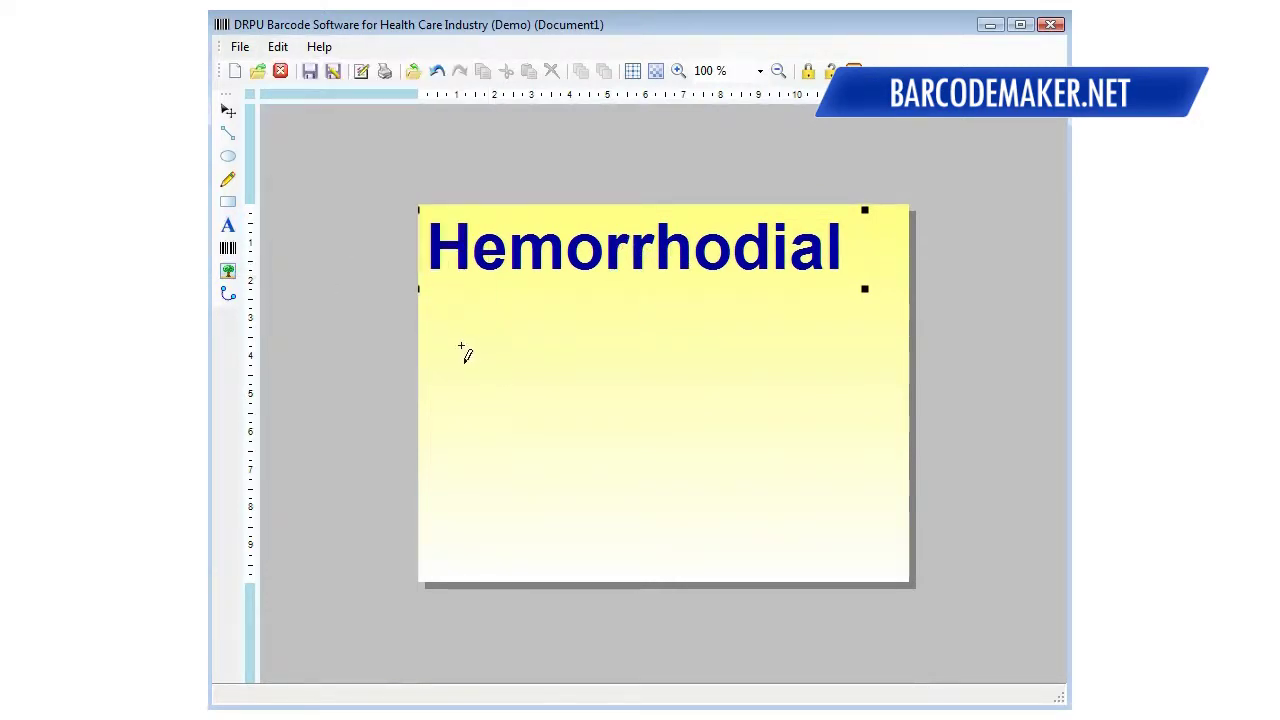
click(462, 350)
drag(470, 360, 466, 330)
double_click(466, 330)
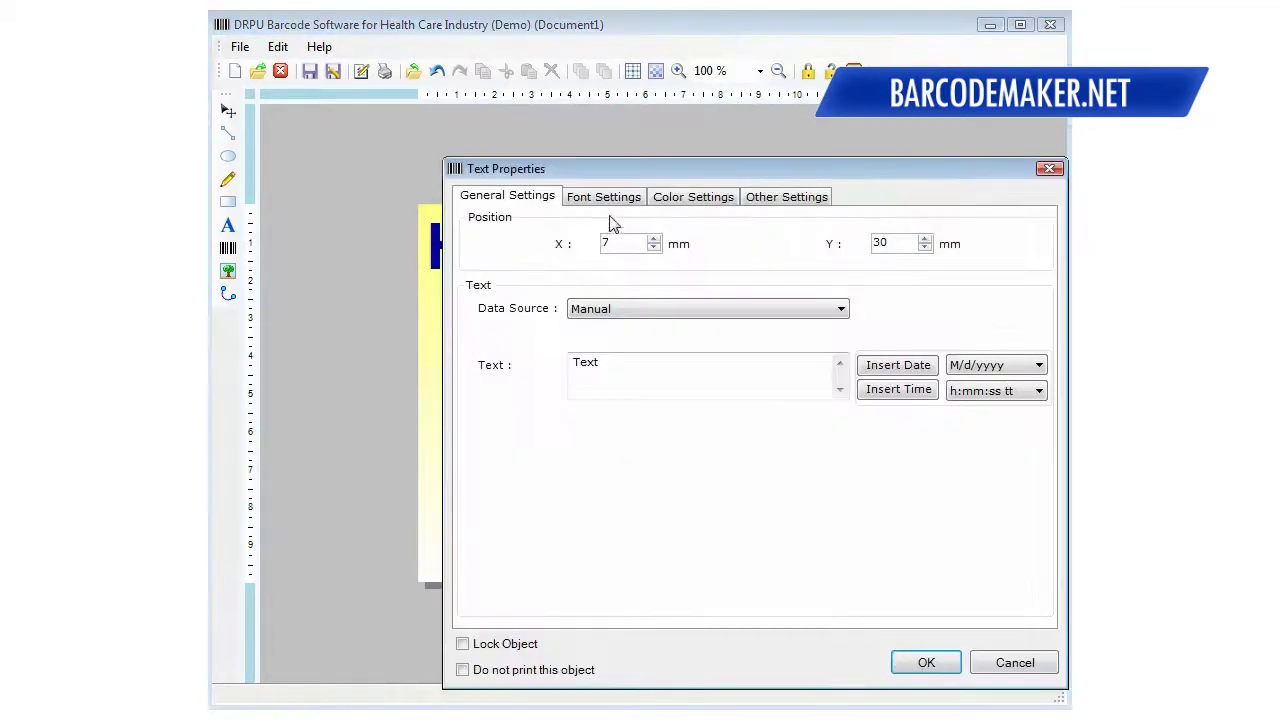
double_click(585, 362)
text(Suppositories)
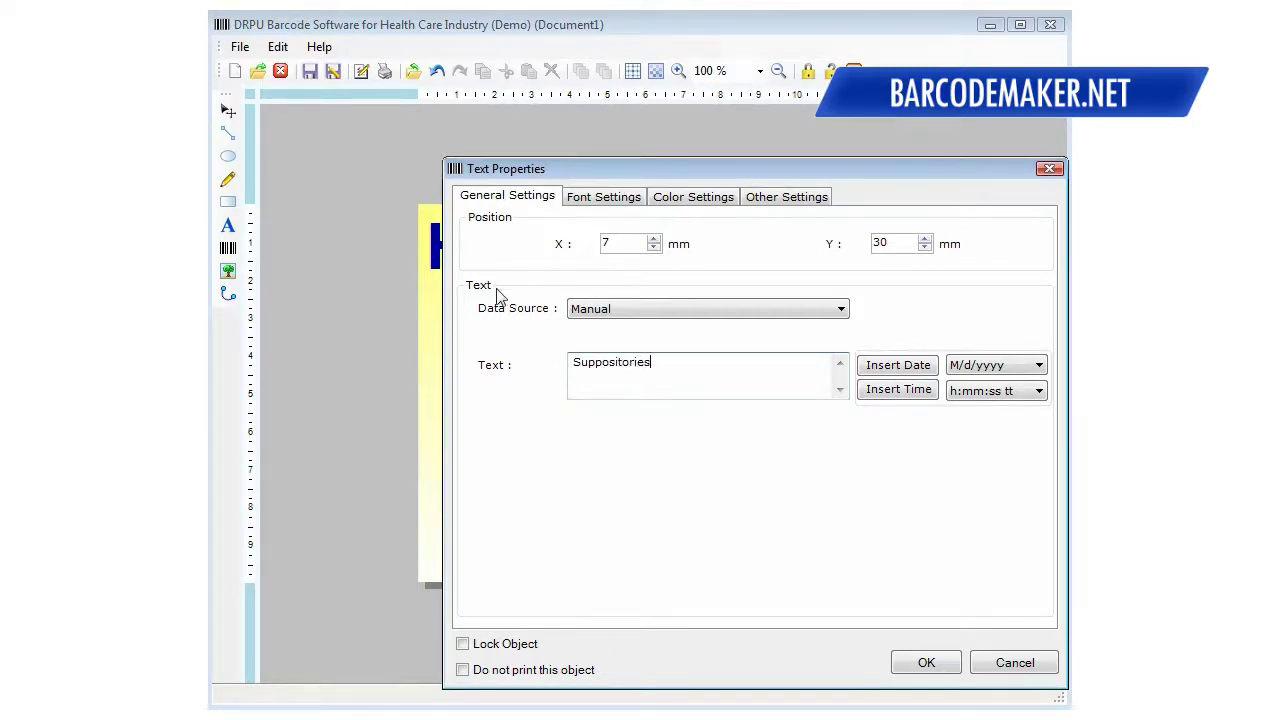
Format the "Suppositories" text in Bold at size 48
click(603, 197)
click(745, 312)
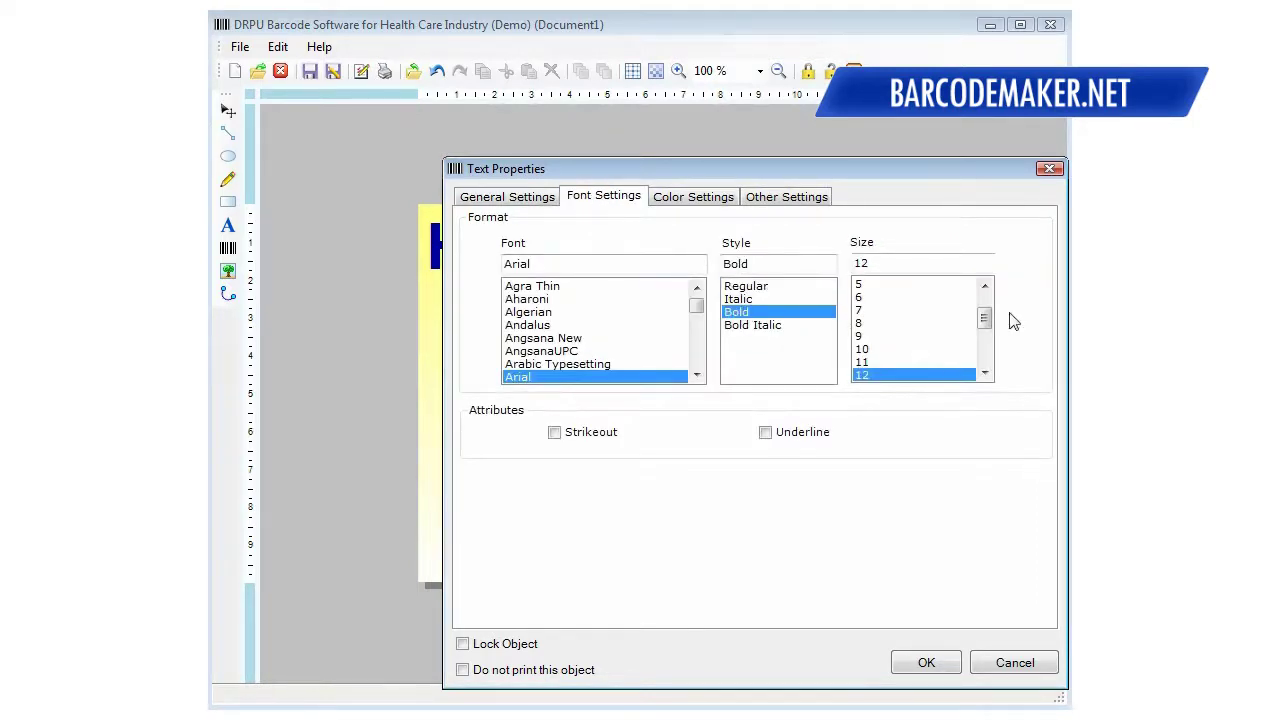
click(987, 368)
click(861, 362)
Color the "Suppositories" text solid dark blue and place it directly beneath "Hemorrhodial"
click(692, 197)
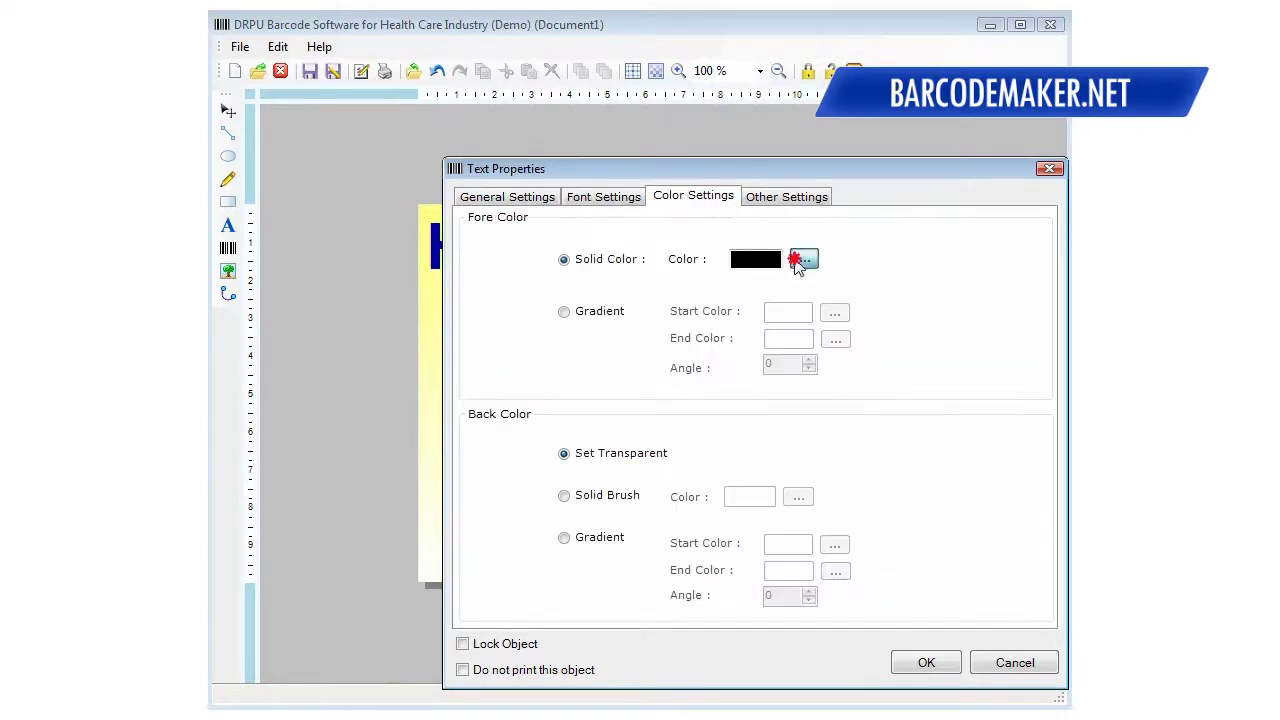
click(806, 259)
double_click(791, 291)
click(918, 662)
drag(700, 371, 663, 317)
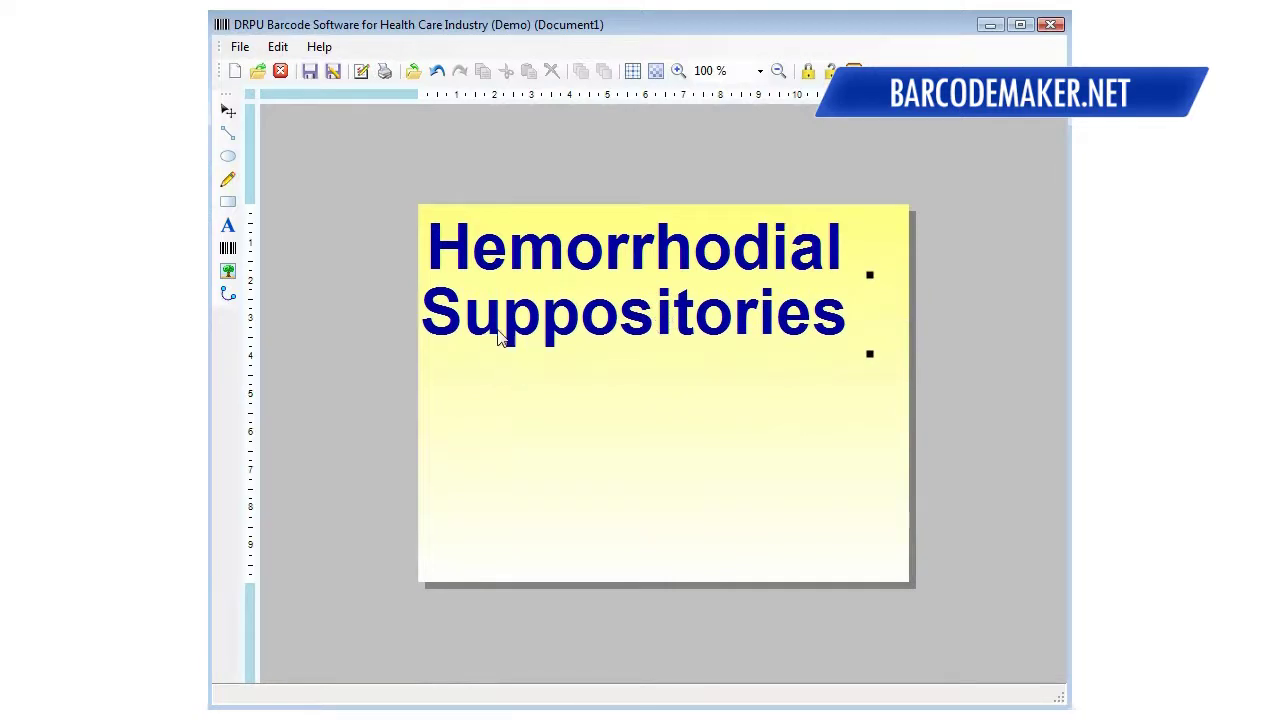
Add a text line below "Suppositories" reading "Temporary relief of burining,itching and discomfort"
click(228, 225)
click(466, 403)
drag(482, 410, 494, 380)
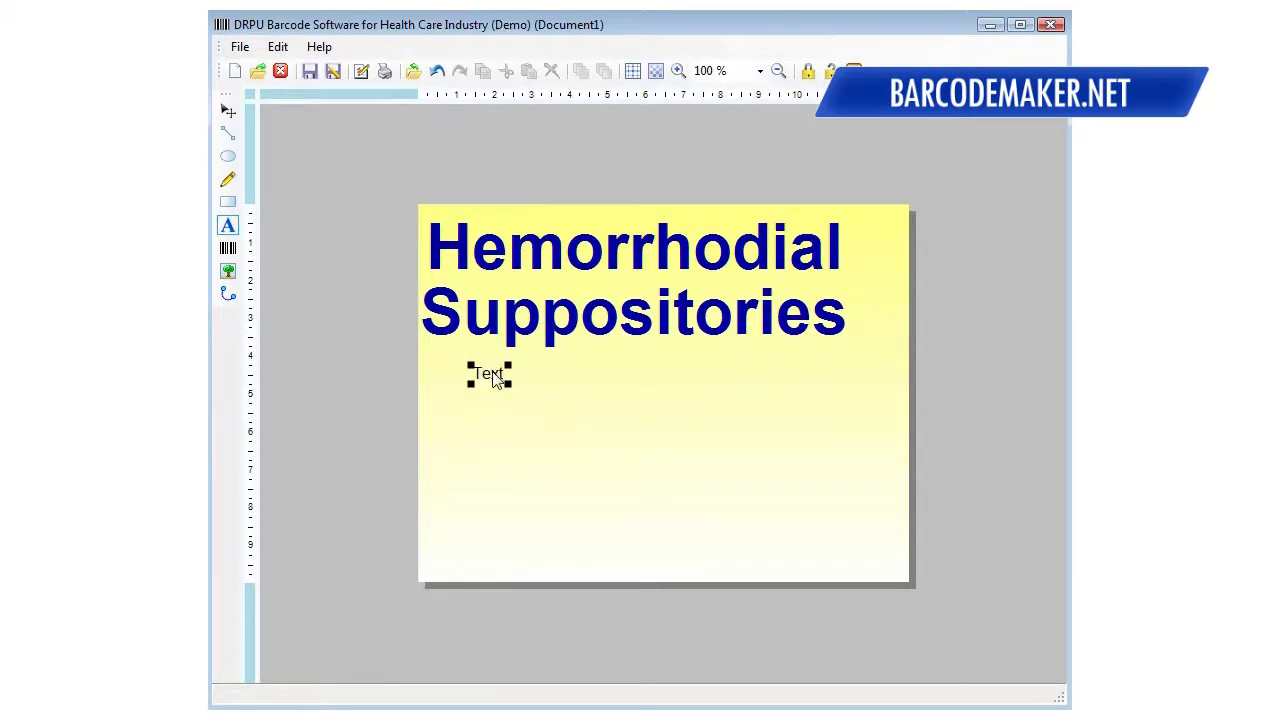
double_click(494, 380)
double_click(600, 360)
text(Te)
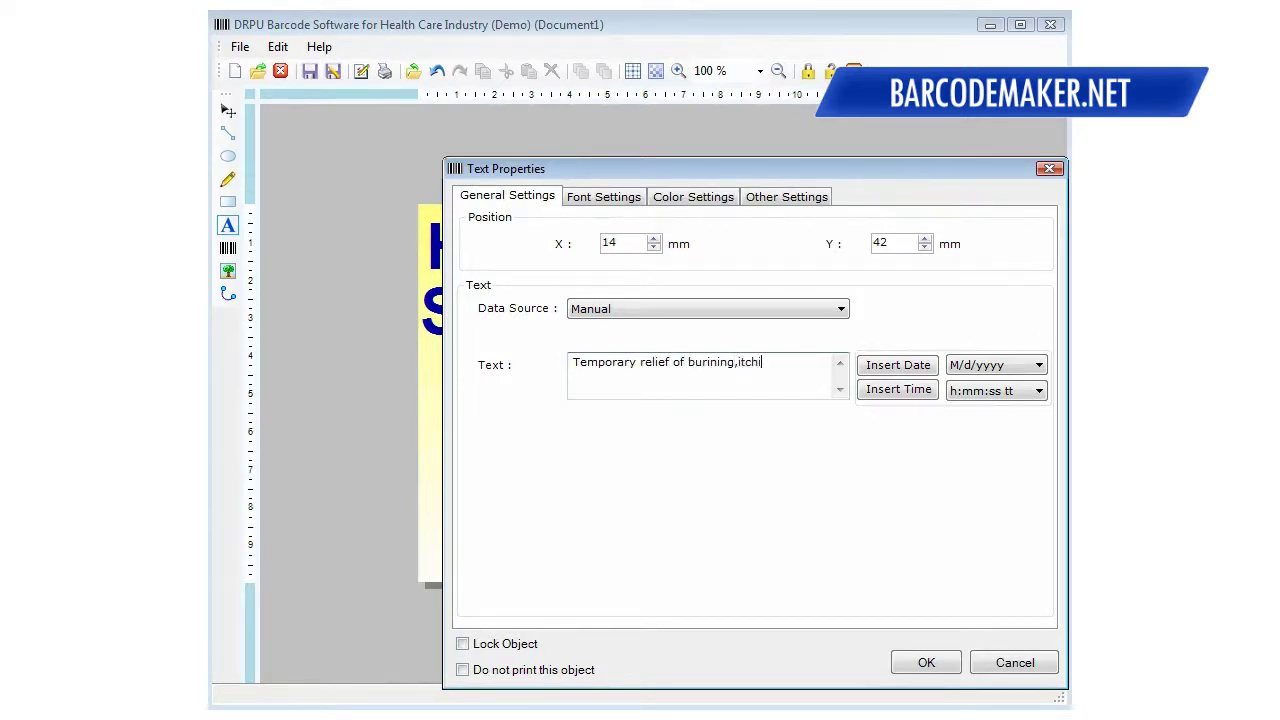
text(discomfort)
click(900, 664)
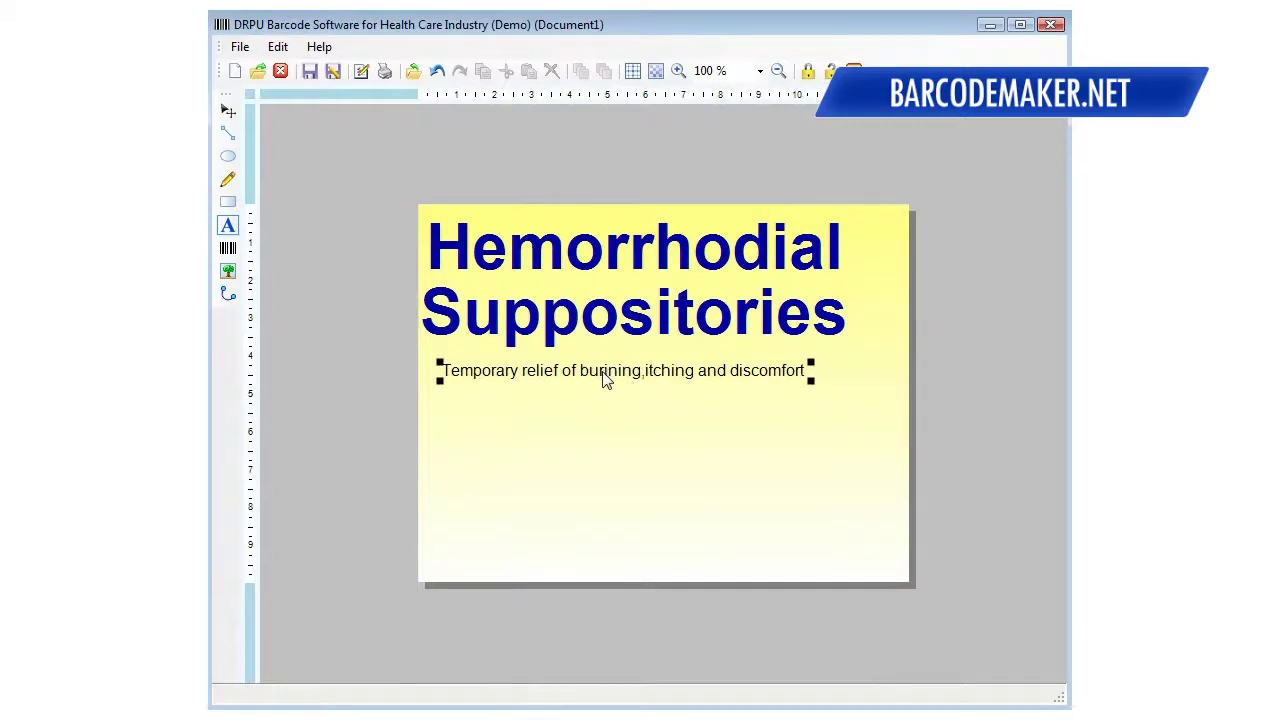
Correct "burining" to "burning" in the relief text line and move the line slightly closer to "Suppositories"
double_click(615, 371)
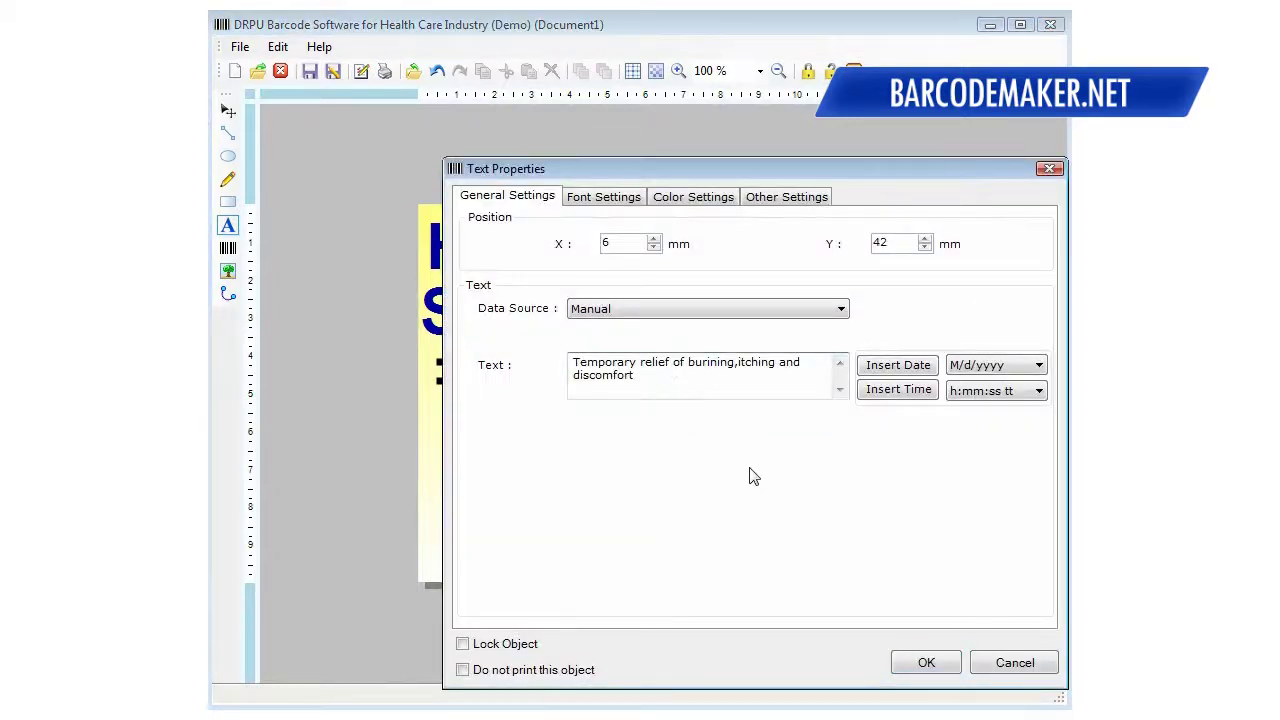
click(927, 662)
drag(666, 381, 666, 375)
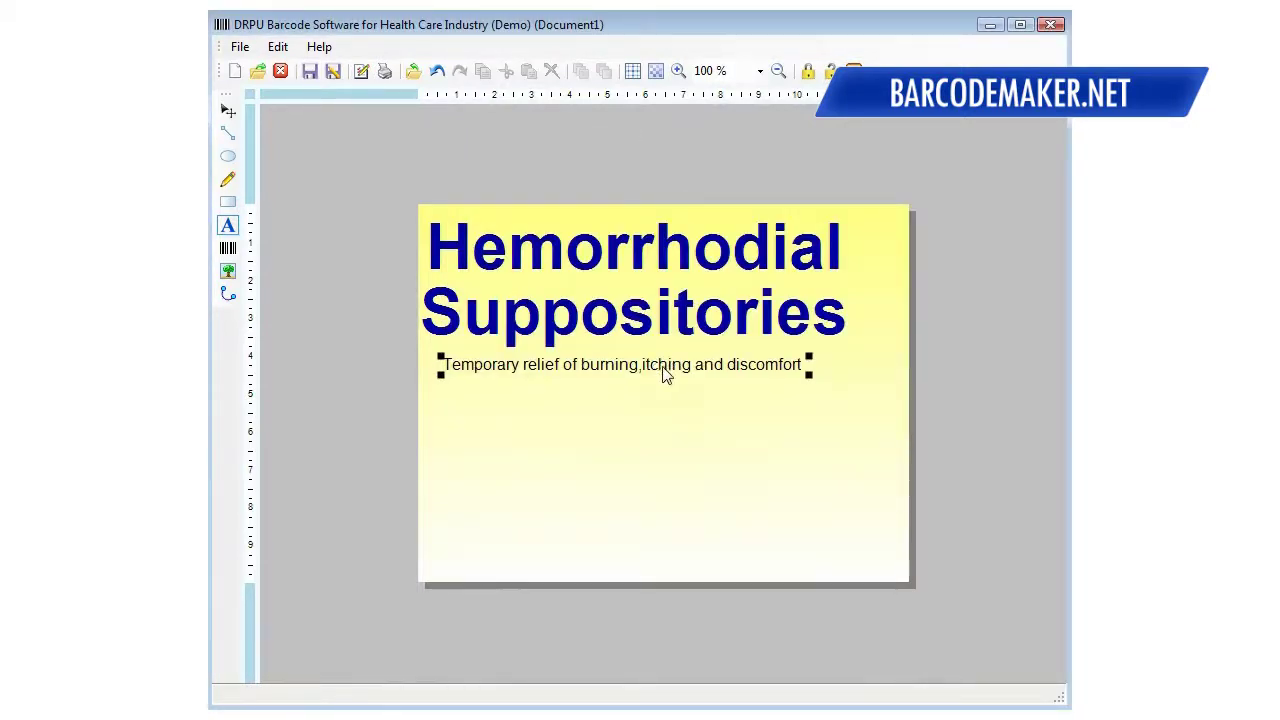
Add a text line under the temporary relief line reading "Shrinks,sweling of irritated hemorrhodial tissues" and move it close beneath that line
click(228, 228)
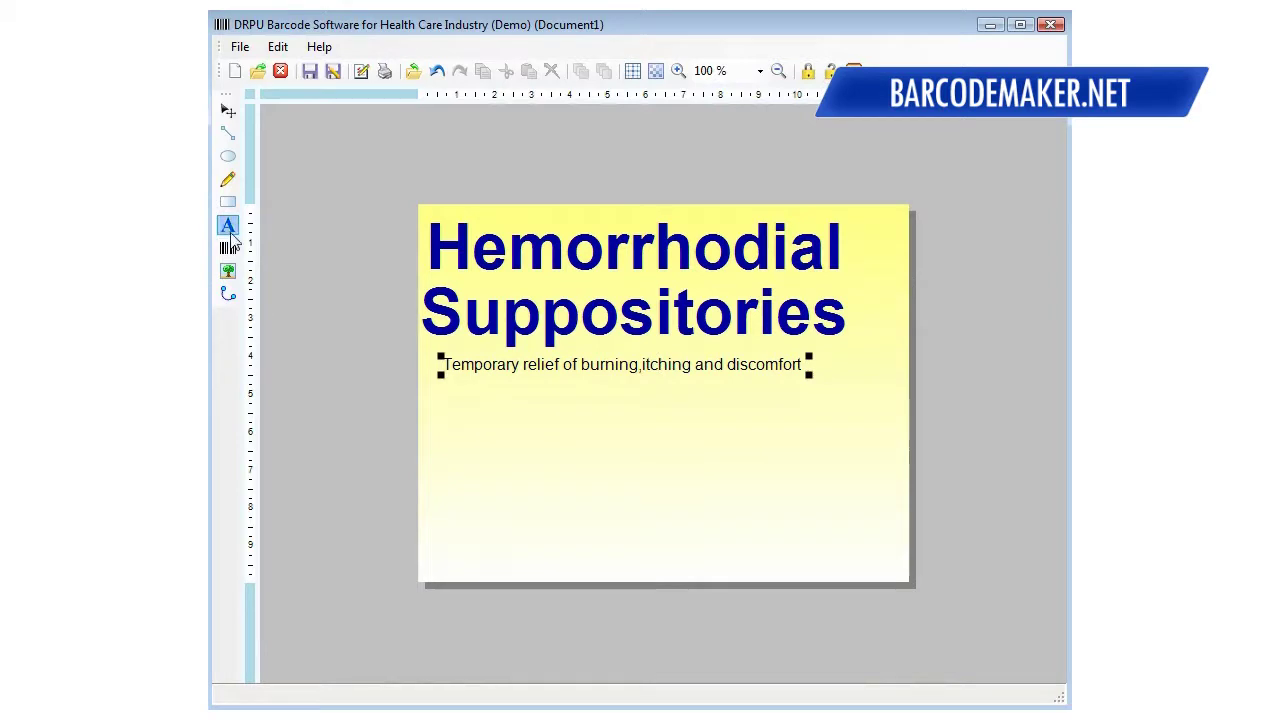
click(448, 390)
key(ctrl+a)
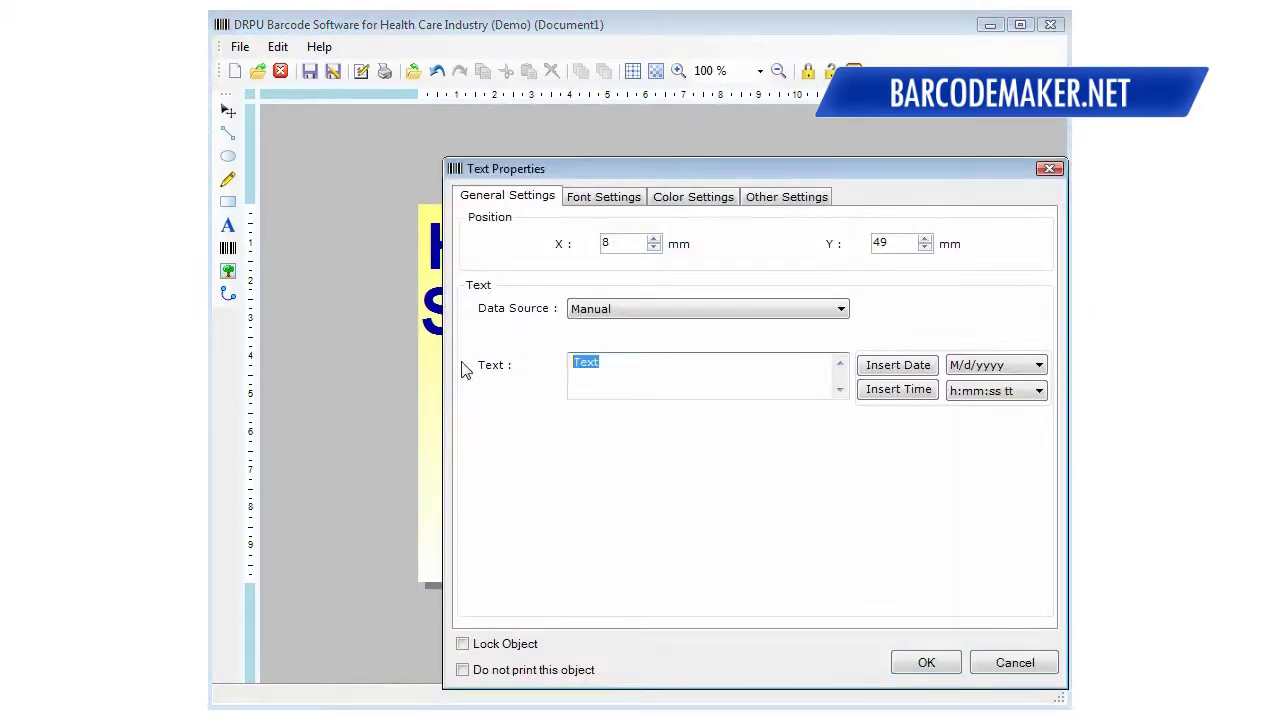
text(Shrinks,sweling of irritated hm)
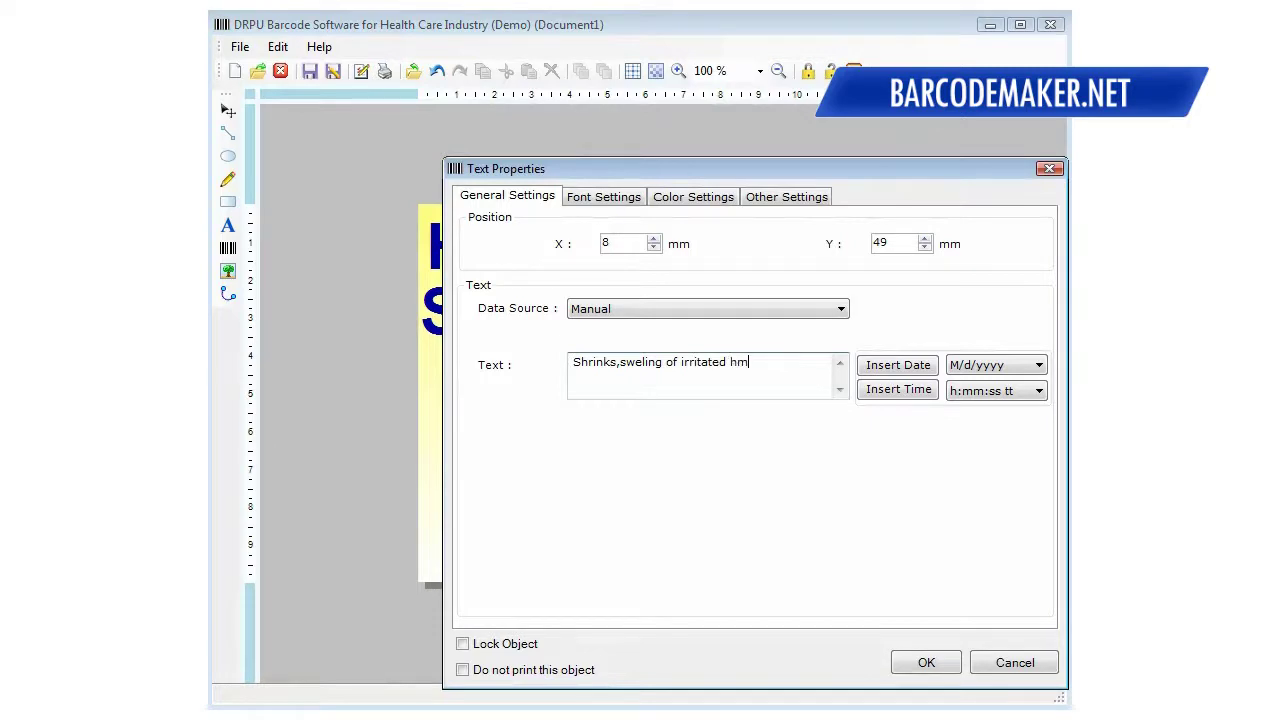
key(BackSpace)
text(em)
text(issues)
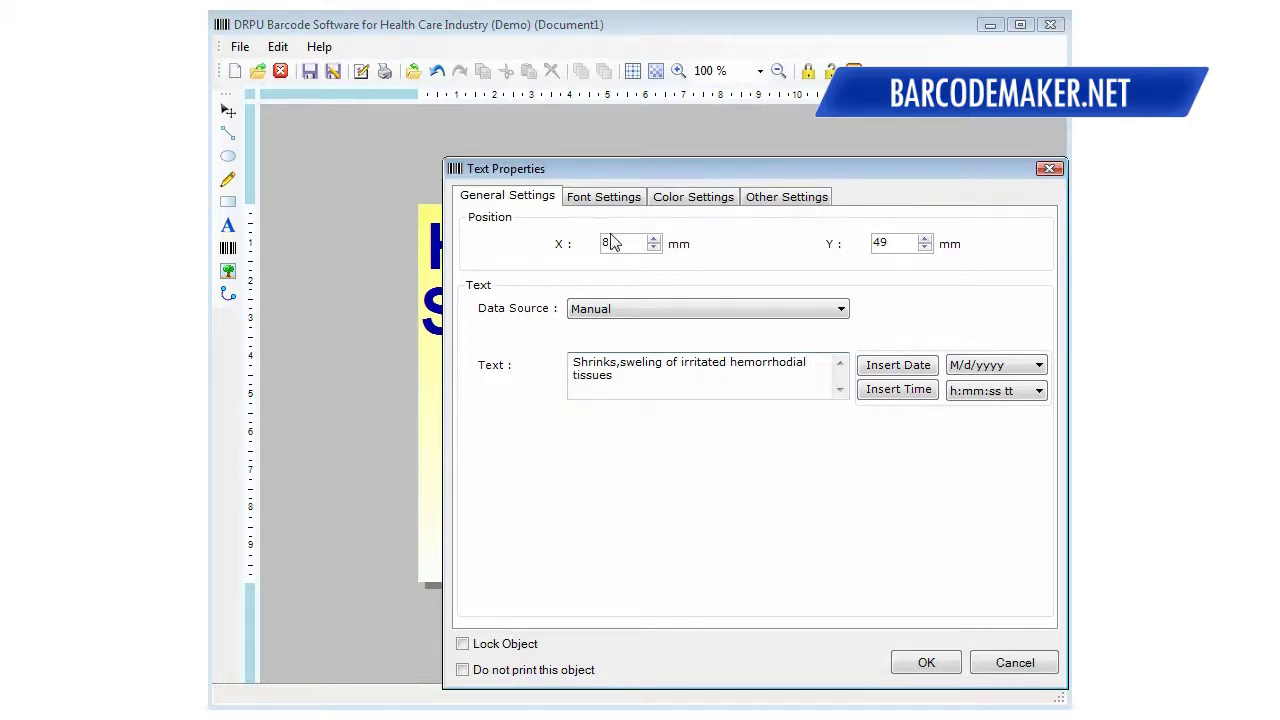
click(906, 664)
drag(626, 400, 622, 390)
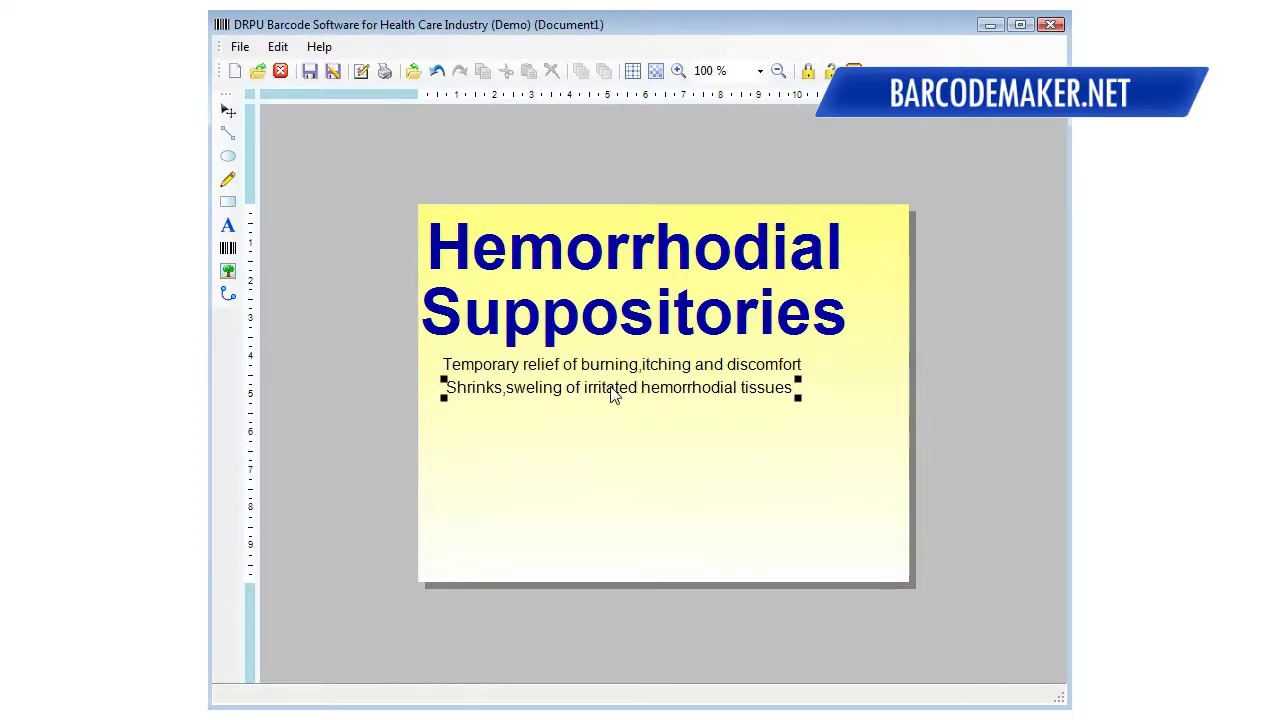
click(228, 248)
click(497, 457)
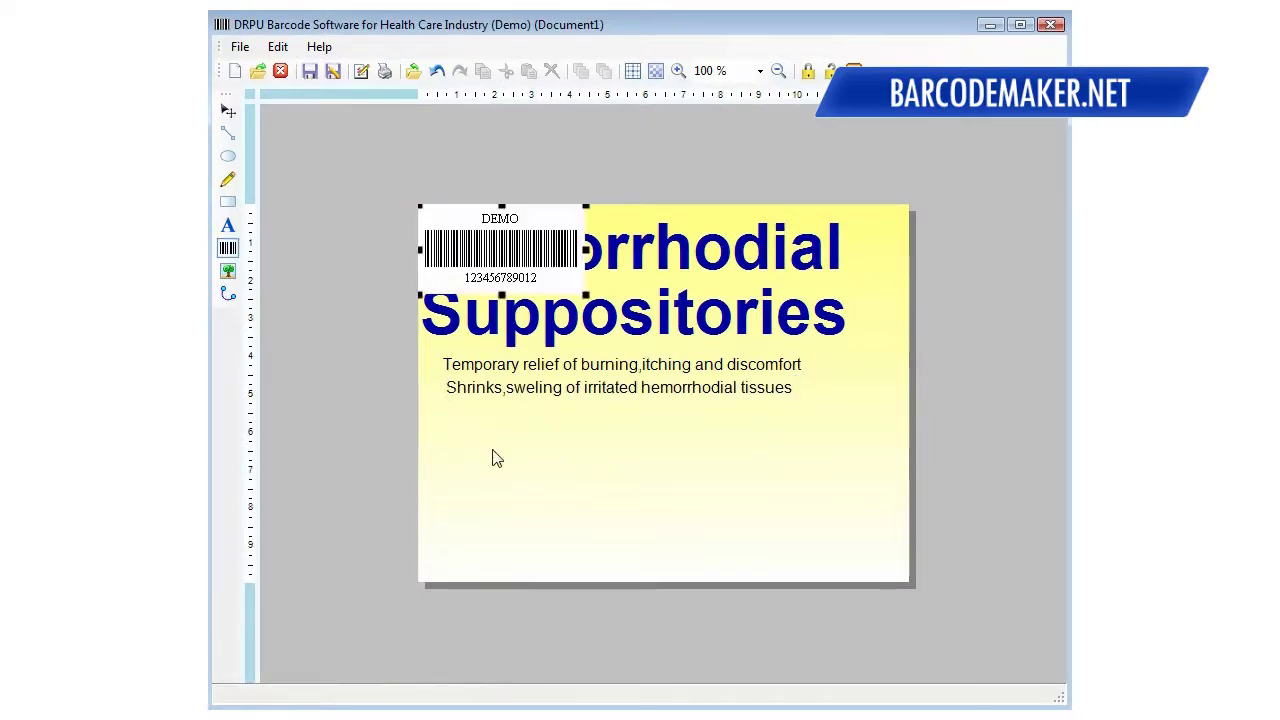
key(Delete)
Add a third description line reading "Protect irritated tissues" below the "Shrinks" line
click(228, 225)
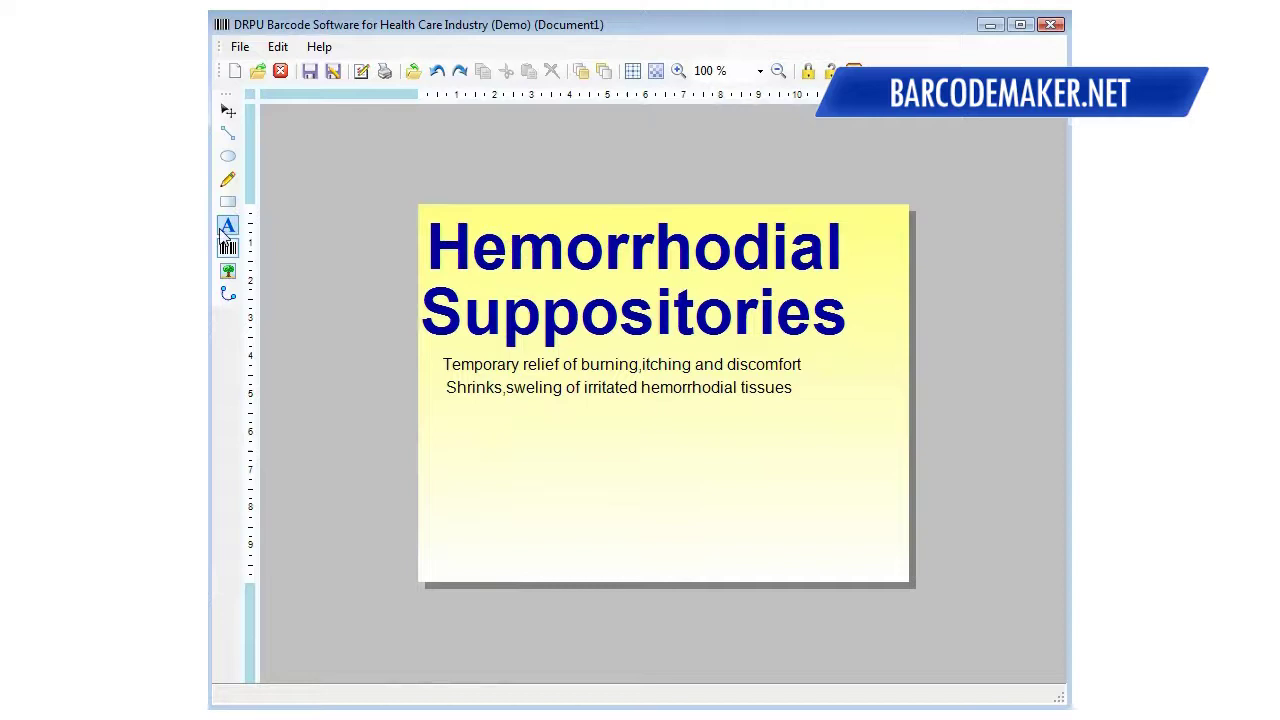
click(485, 426)
double_click(465, 412)
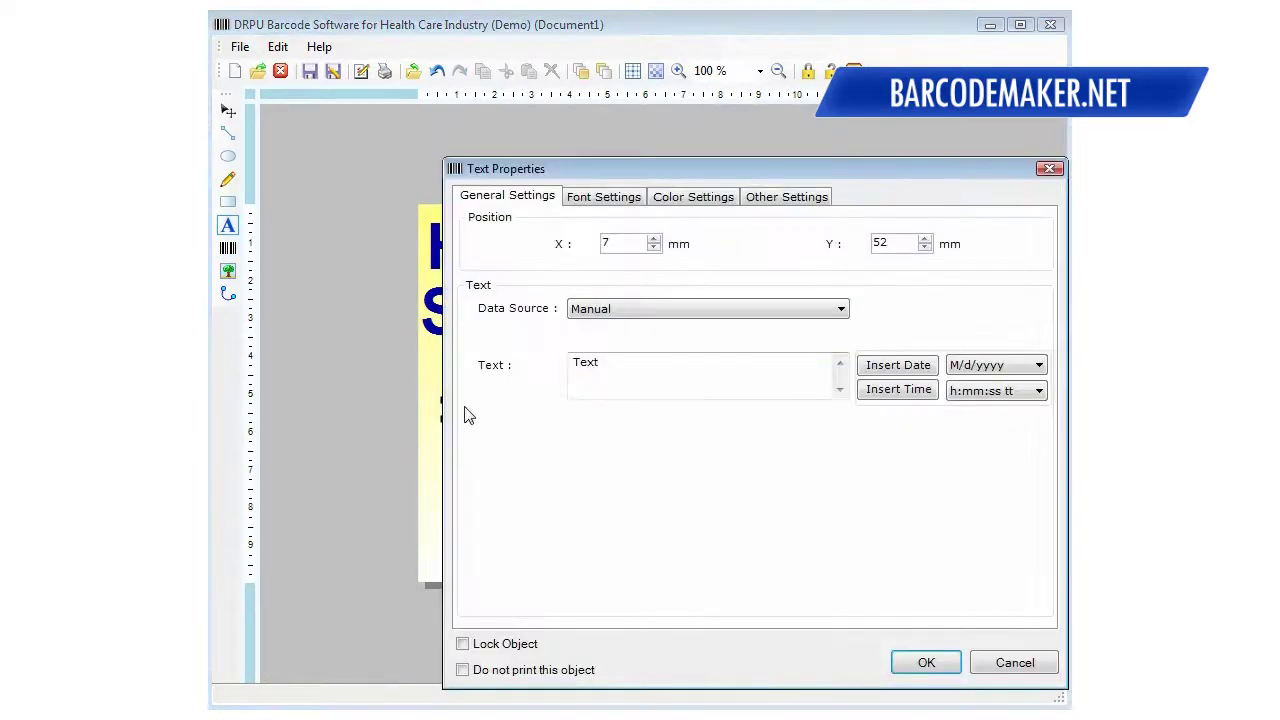
text(Protec)
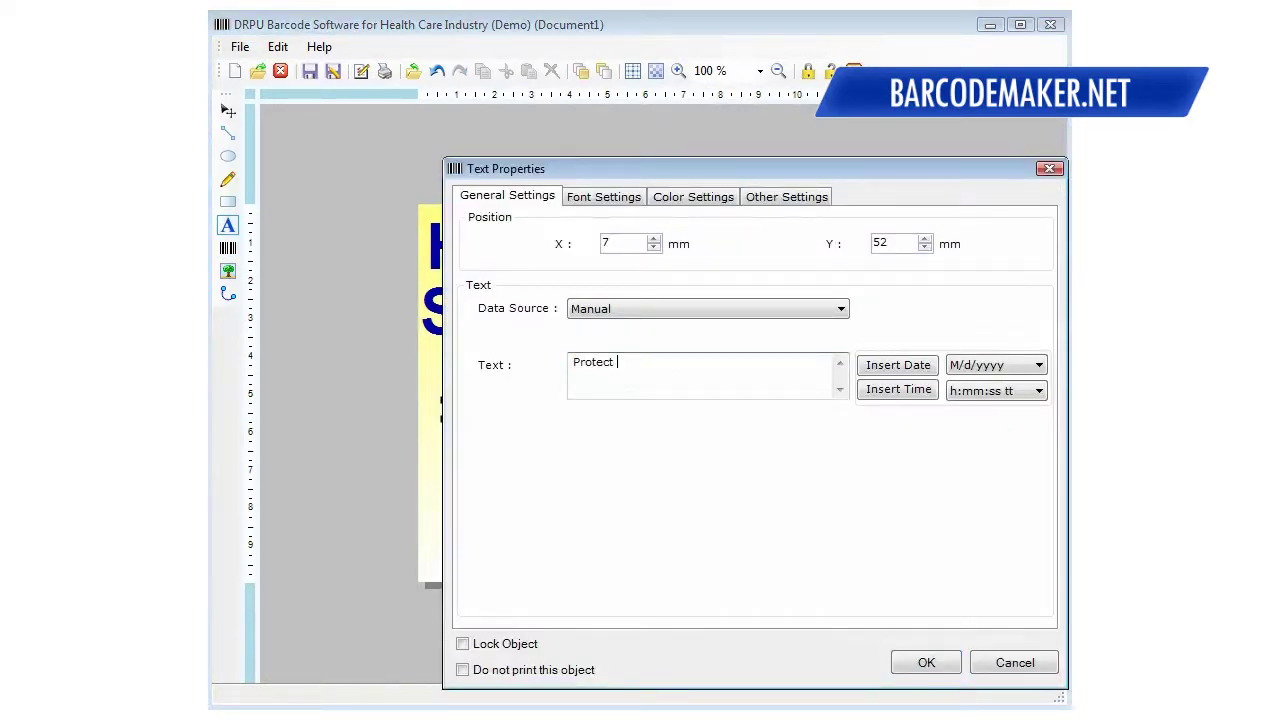
text(t irritated tissues)
click(926, 662)
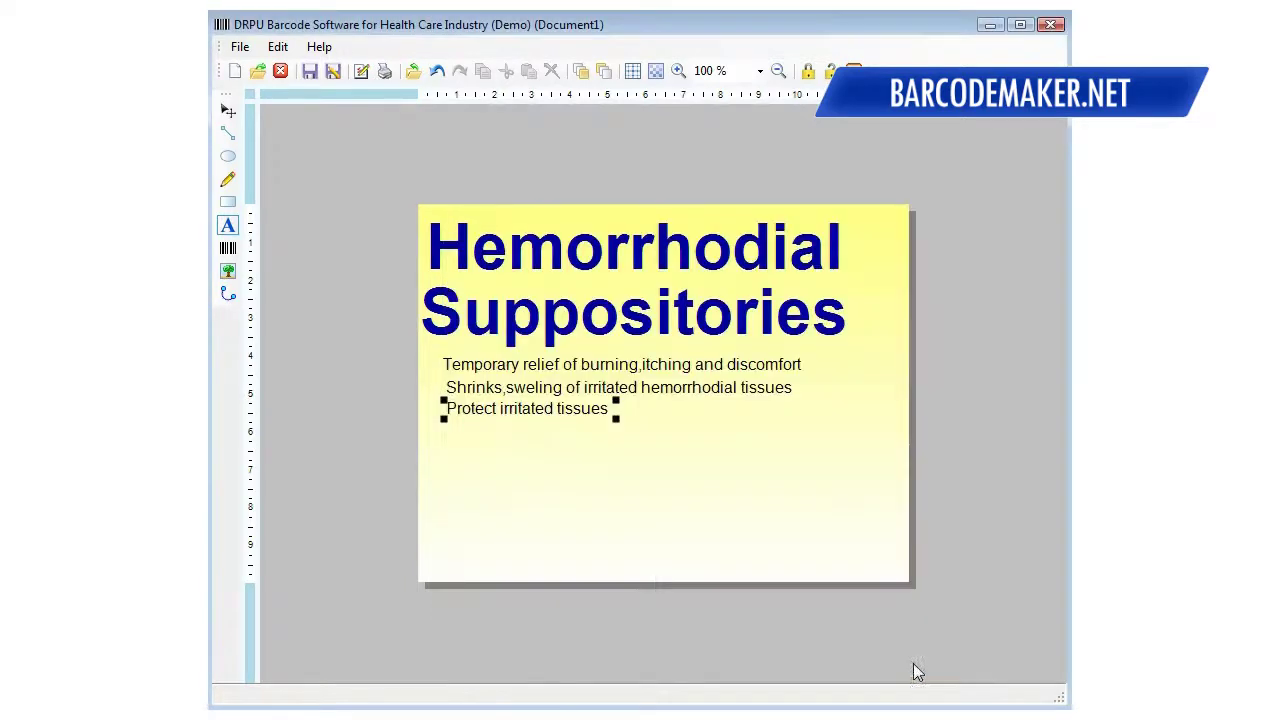
Nudge the "Shrinks" and "Protect irritated tissues" lines so their starts line up with the temporary relief line
mouse_move(503, 409)
mouse_down()
mouse_move(526, 386)
mouse_move(514, 411)
mouse_up()
click(513, 410)
click(629, 486)
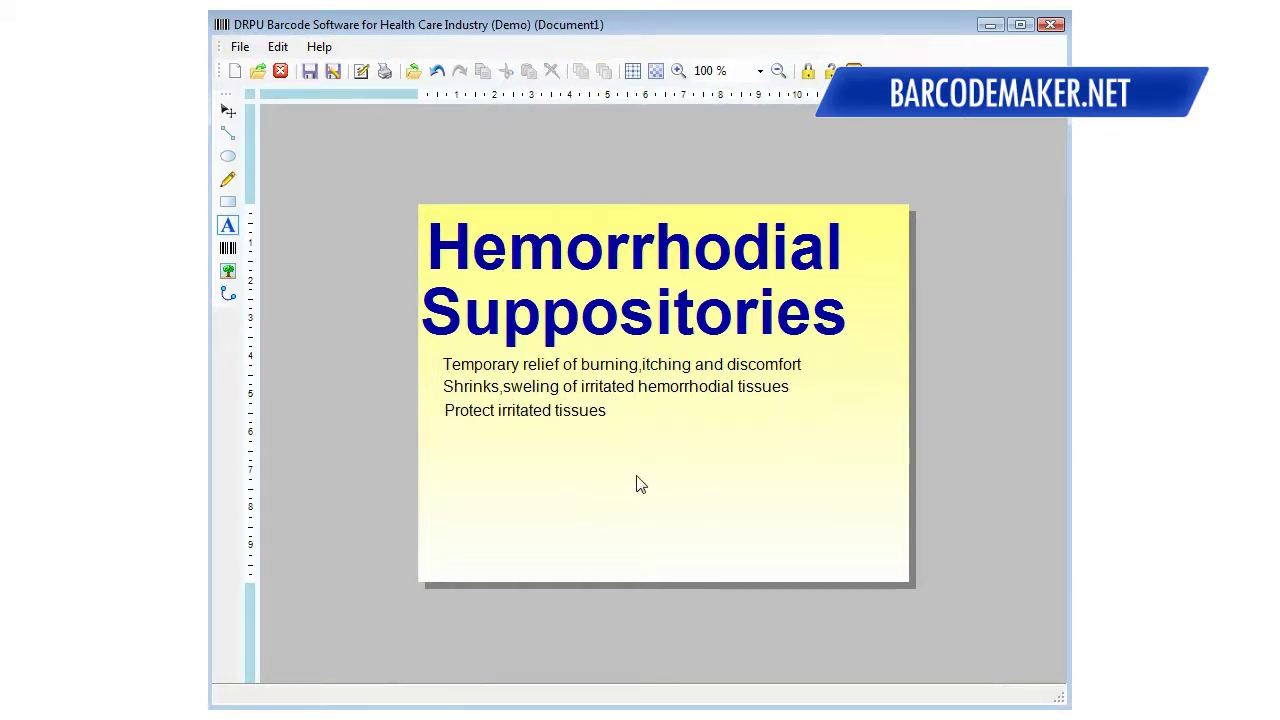
Draw a wide, flat rectangle across the full width of the label, below the "Protect irritated tissues" line
click(228, 201)
drag(419, 477, 869, 502)
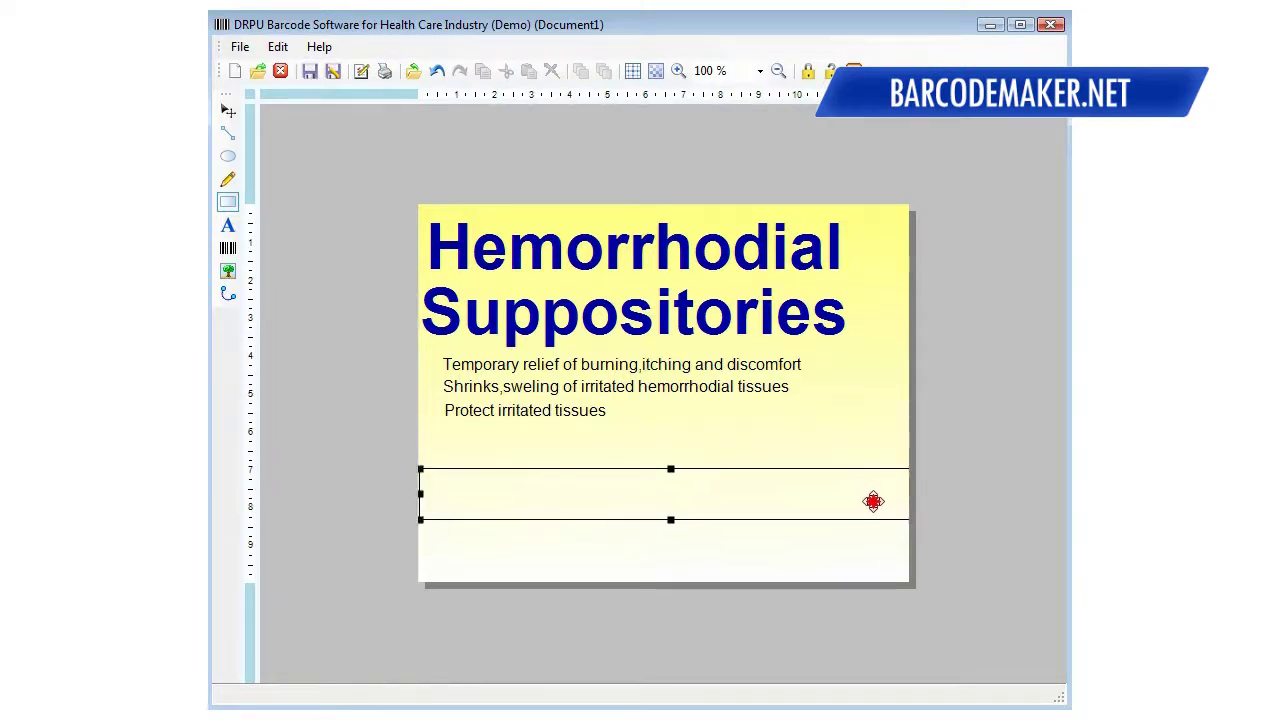